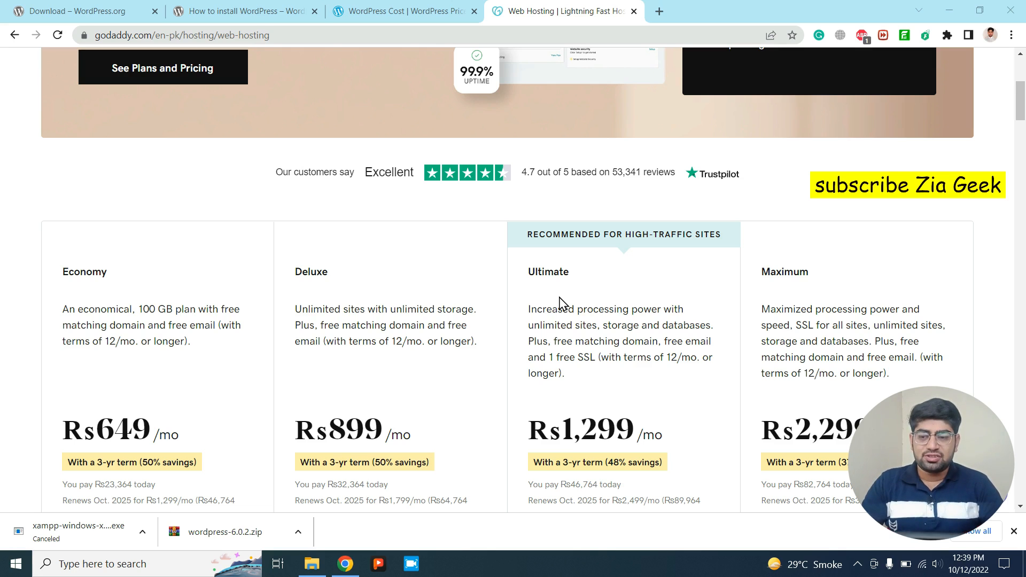
Compare the GoDaddy web hosting plan prices, then open a new blank tab.
{"action": "scroll", "coordinate": [556, 302], "scroll_direction": "up", "scroll_amount": 3}
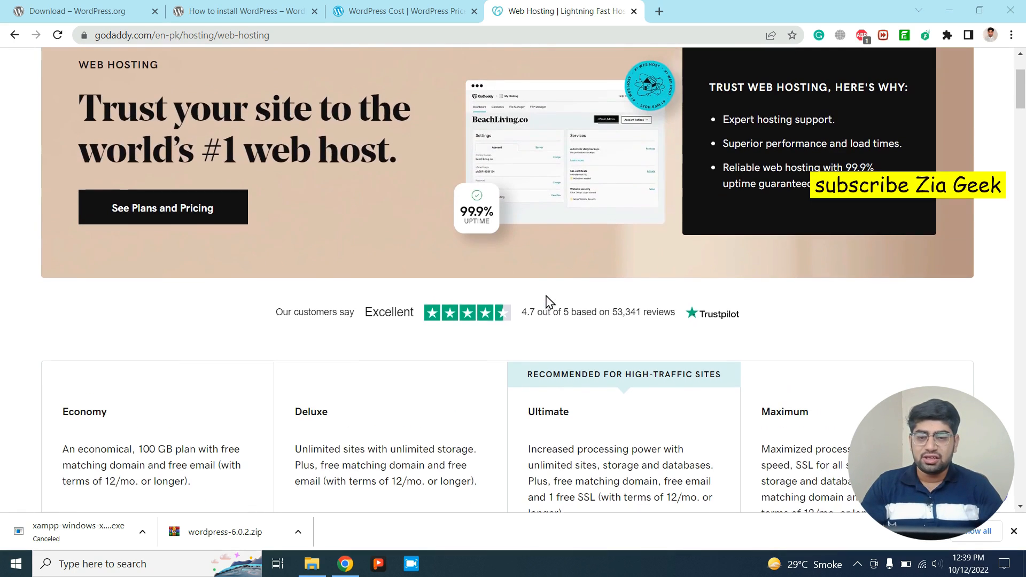
{"action": "scroll", "coordinate": [548, 301], "scroll_direction": "down", "scroll_amount": 4}
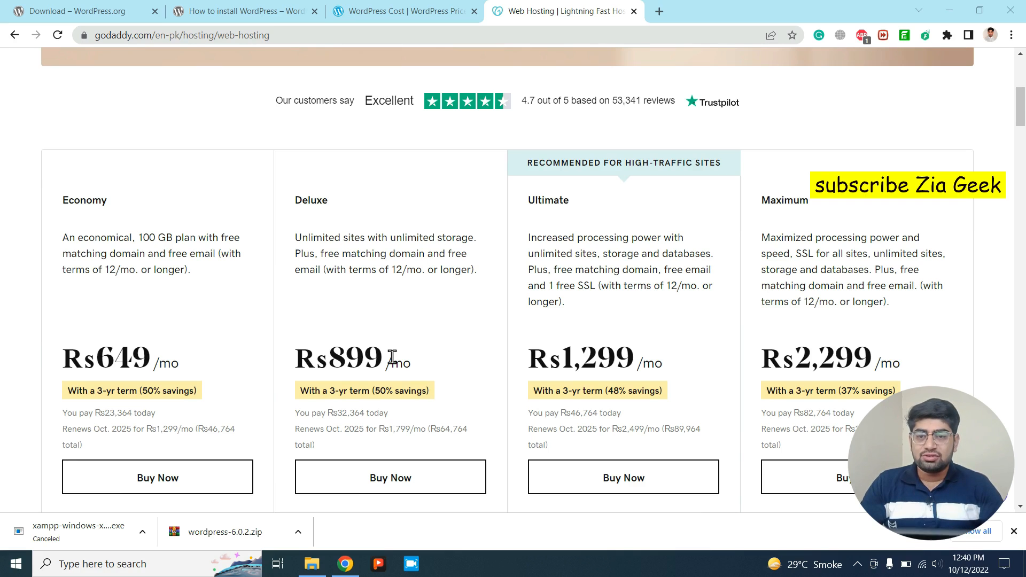
{"action": "left_click", "coordinate": [663, 10]}
Search Google for 'xampp' and open the Download page on apachefriends.org.
{"action": "type", "text": "xsm"}
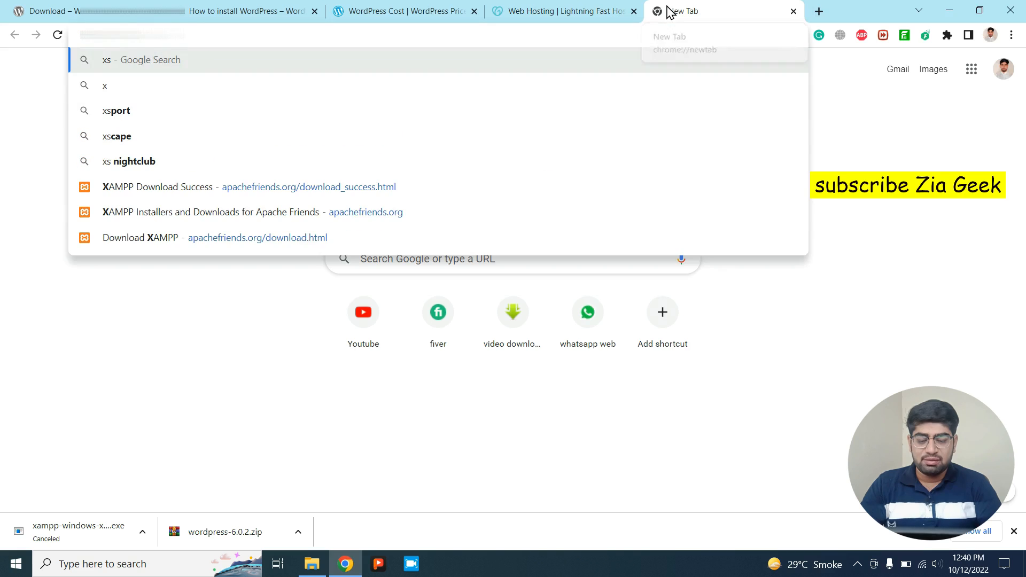
{"action": "key", "text": "BackSpace"}
{"action": "key", "text": "BackSpace"}
{"action": "key", "text": "BackSpace"}
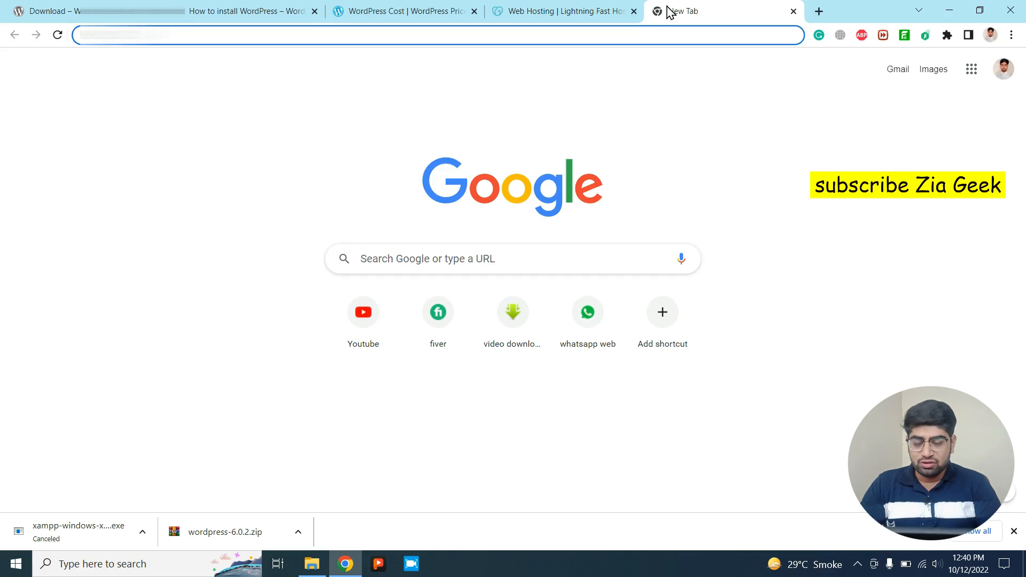
{"action": "type", "text": "ampp"}
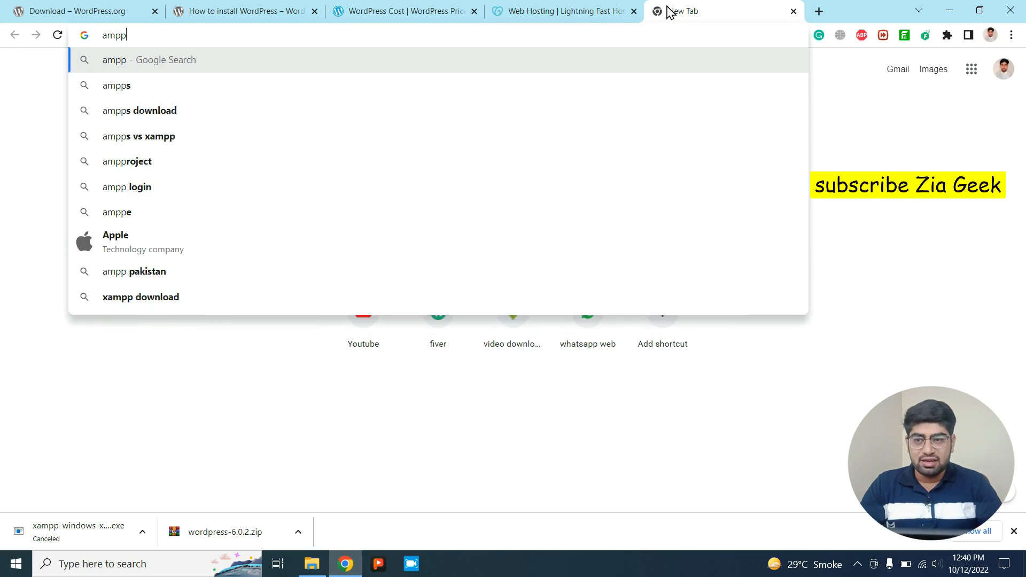
{"action": "key", "text": "BackSpace"}
{"action": "key", "text": "BackSpace"}
{"action": "key", "text": "BackSpace"}
{"action": "key", "text": "BackSpace"}
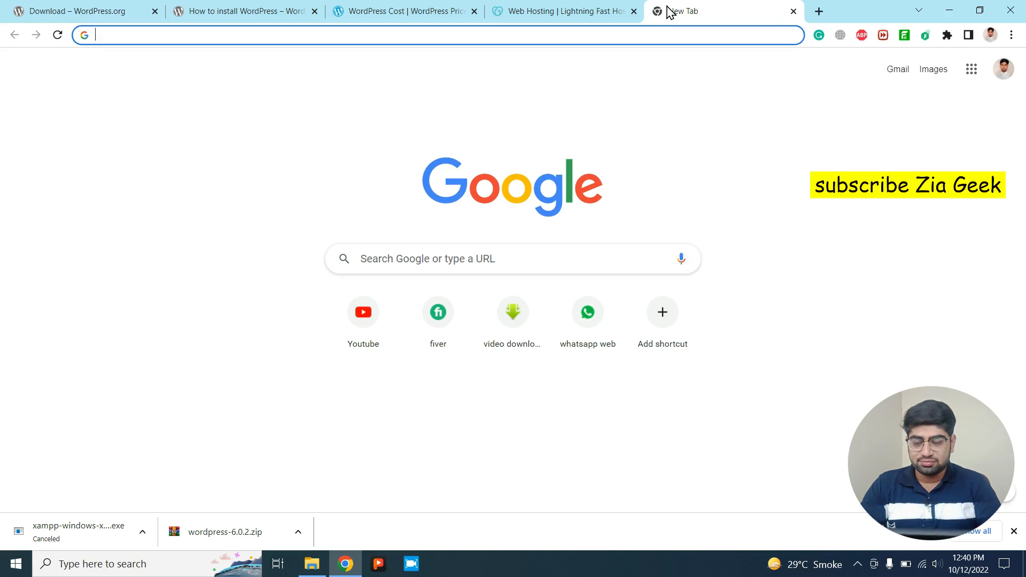
{"action": "type", "text": "xampp"}
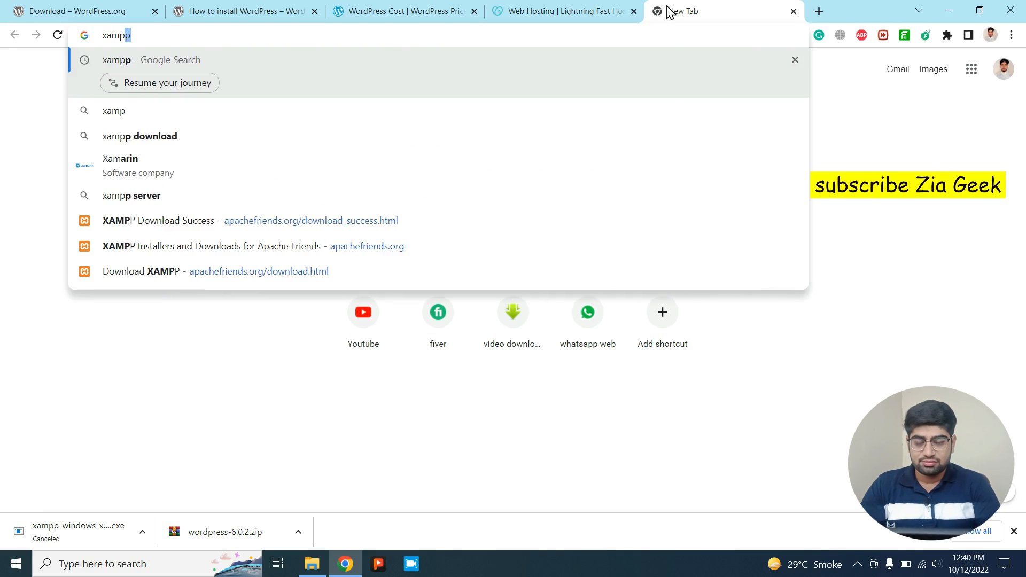
{"action": "key", "text": "Return"}
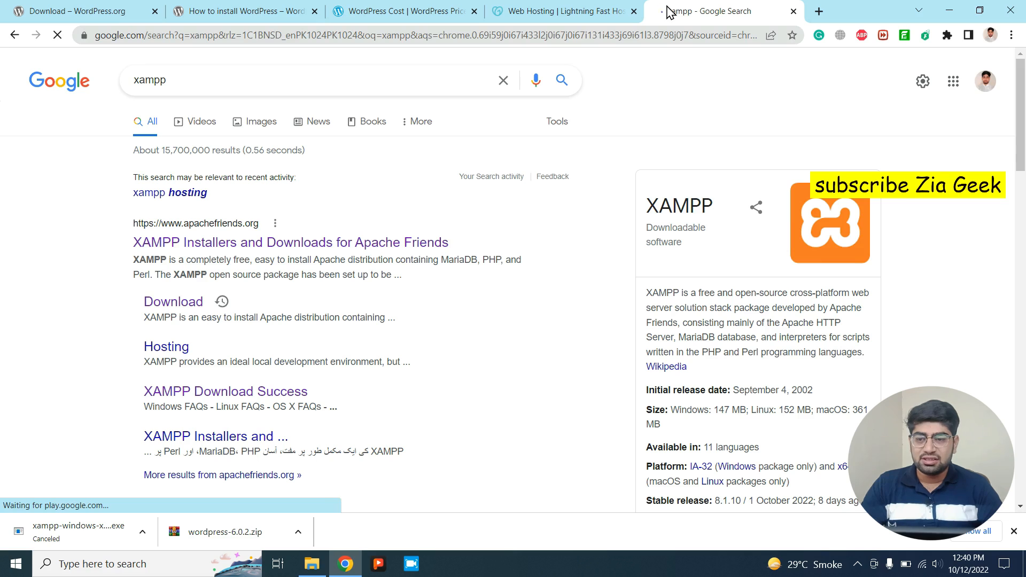
{"action": "left_click", "coordinate": [187, 308]}
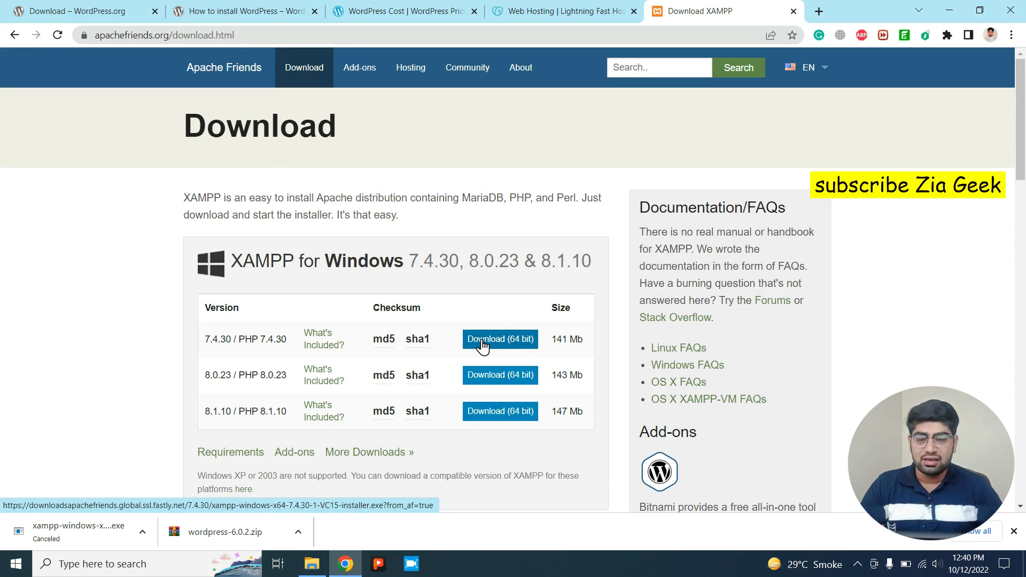
Download the 64-bit XAMPP 7.4.30 Windows installer, then pause it at 13.1 of 141 MB.
{"action": "scroll", "coordinate": [483, 347], "scroll_direction": "down", "scroll_amount": 10}
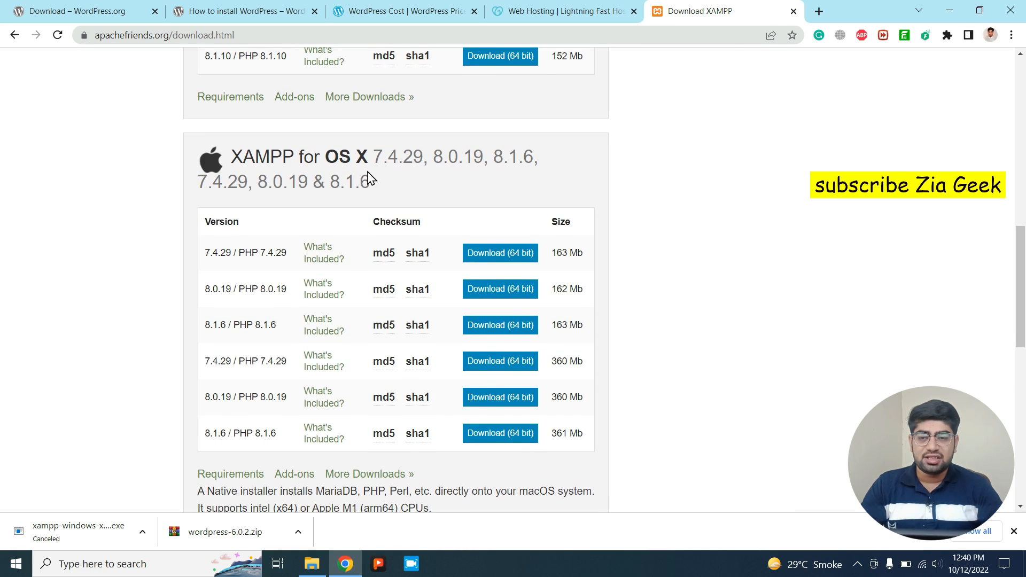
{"action": "scroll", "coordinate": [367, 180], "scroll_direction": "up", "scroll_amount": 4}
{"action": "scroll", "coordinate": [294, 133], "scroll_direction": "up", "scroll_amount": 1}
{"action": "scroll", "coordinate": [507, 236], "scroll_direction": "up", "scroll_amount": 7}
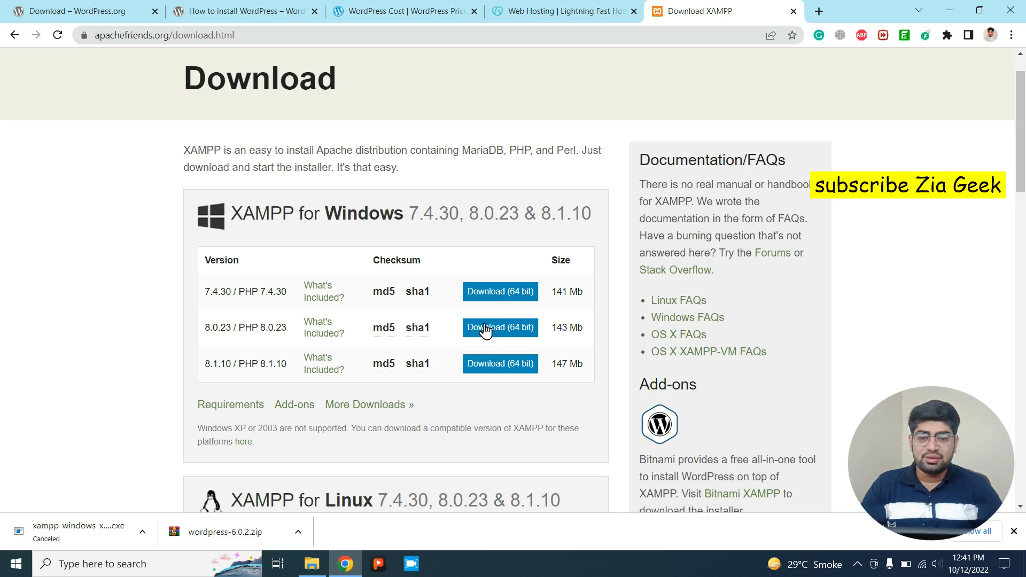
{"action": "left_click", "coordinate": [505, 294]}
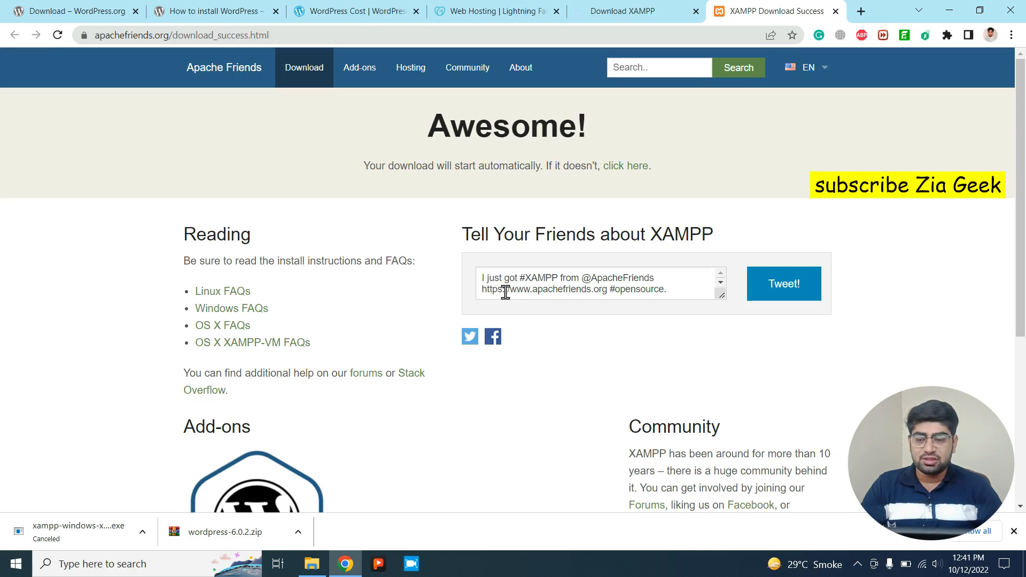
{"action": "right_click", "coordinate": [68, 528]}
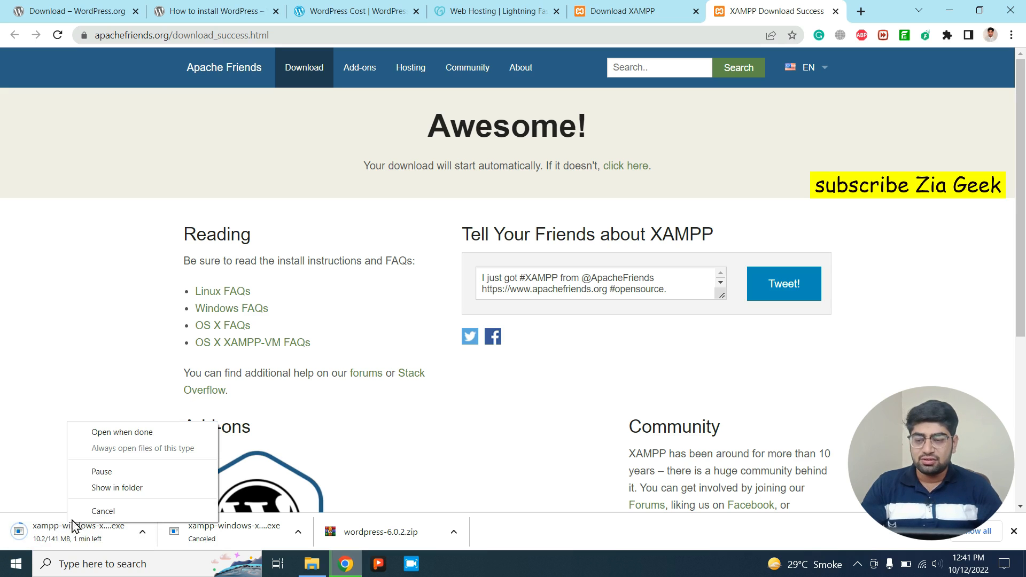
{"action": "left_click", "coordinate": [107, 474]}
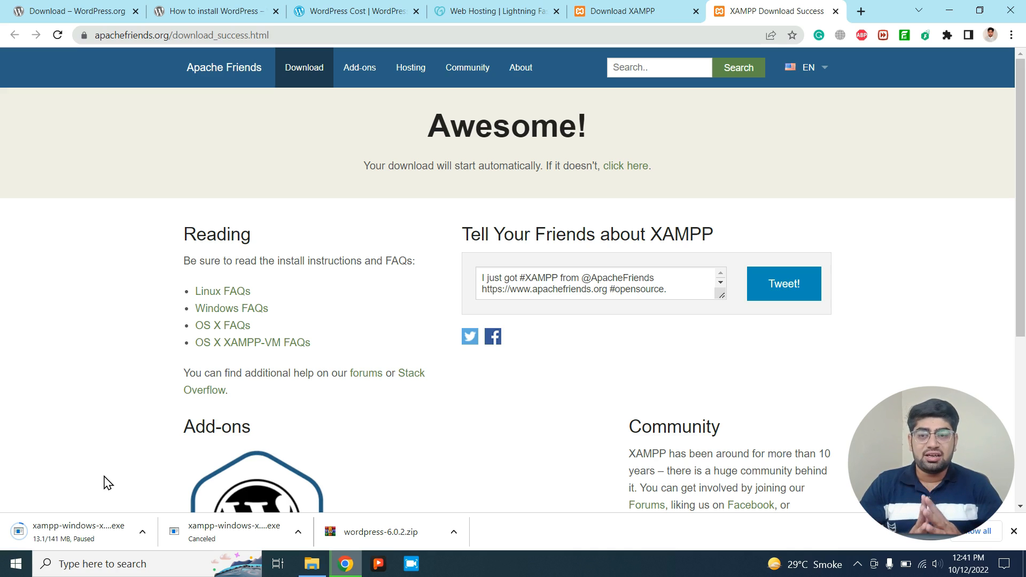
Compare WordPress.com's Personal $4, Premium $8, Business $25 and eCommerce $45 monthly plans.
{"action": "left_click", "coordinate": [361, 8]}
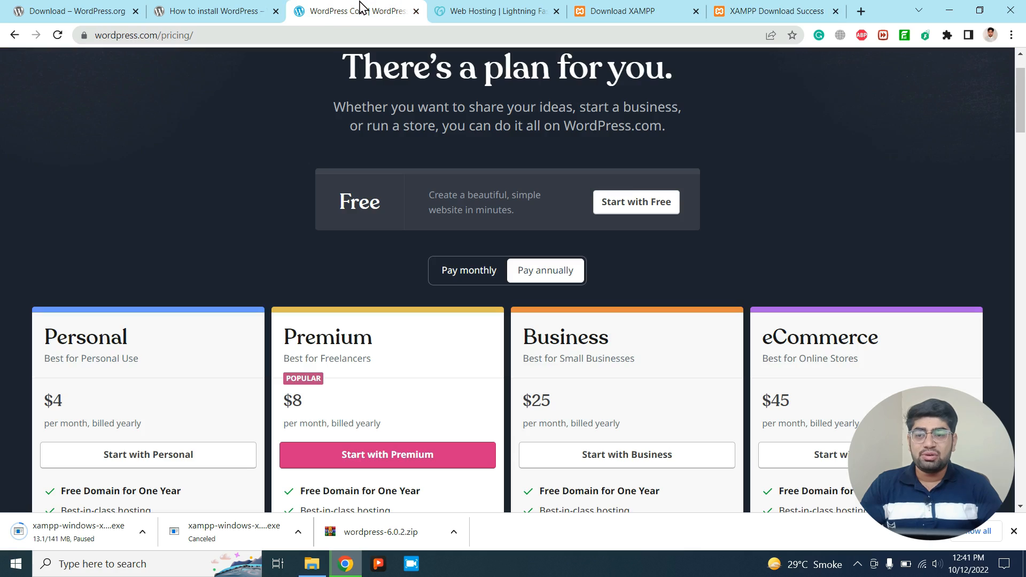
{"action": "scroll", "coordinate": [232, 252], "scroll_direction": "down", "scroll_amount": 2}
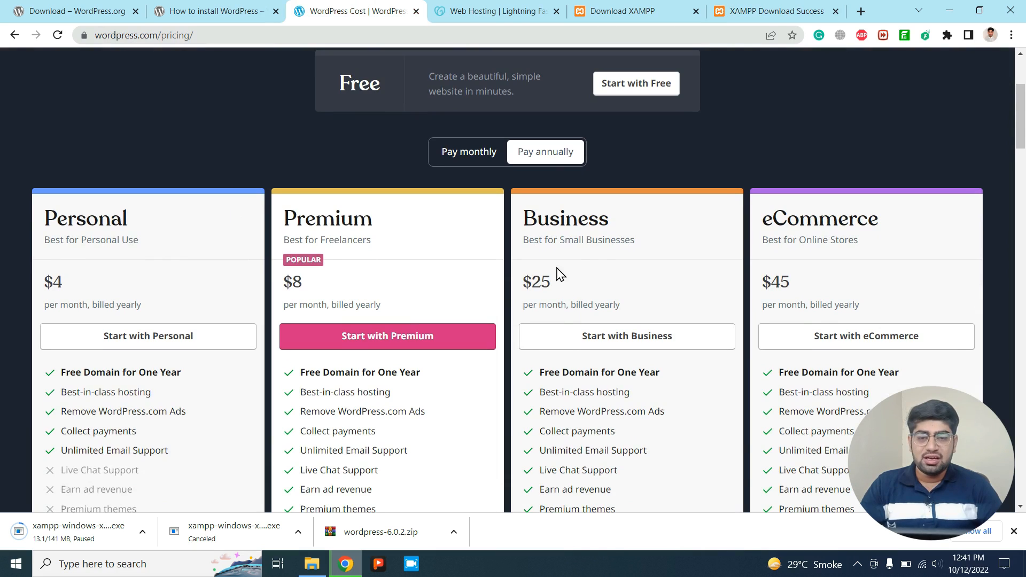
{"action": "scroll", "coordinate": [820, 261], "scroll_direction": "up", "scroll_amount": 4}
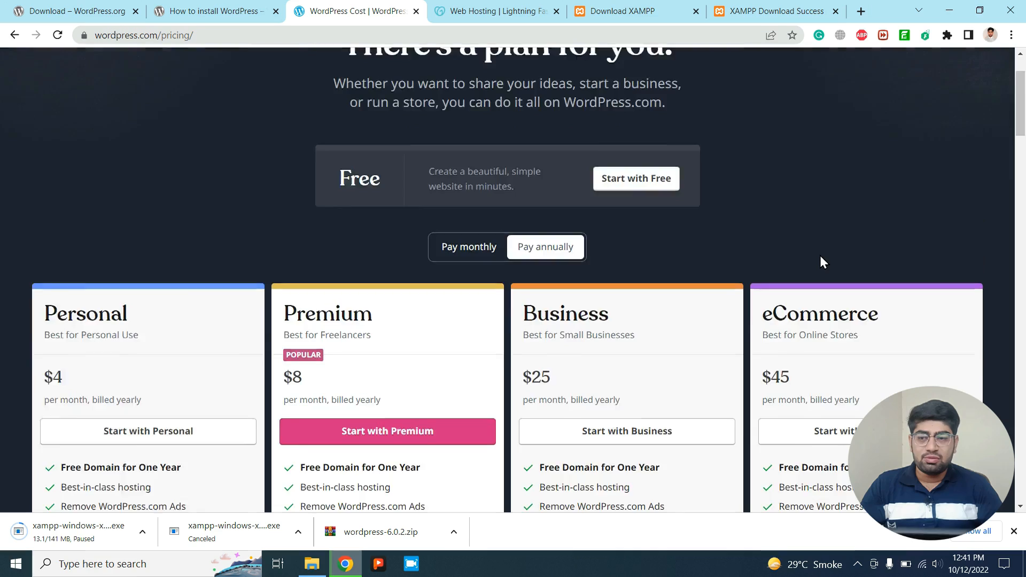
{"action": "scroll", "coordinate": [820, 261], "scroll_direction": "down", "scroll_amount": 5}
{"action": "scroll", "coordinate": [820, 261], "scroll_direction": "up", "scroll_amount": 4}
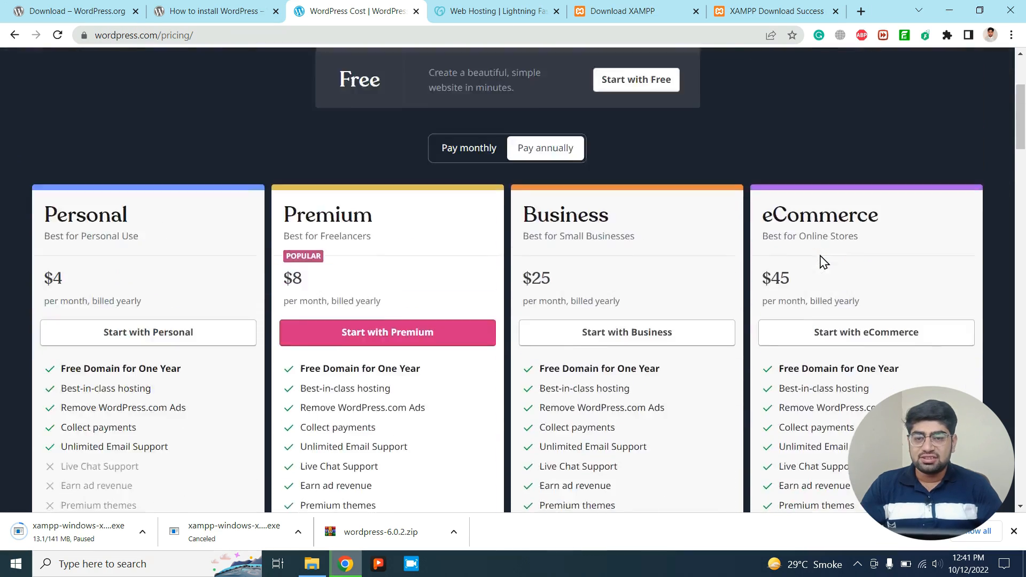
{"action": "scroll", "coordinate": [376, 233], "scroll_direction": "down", "scroll_amount": 7}
{"action": "scroll", "coordinate": [377, 234], "scroll_direction": "down", "scroll_amount": 3}
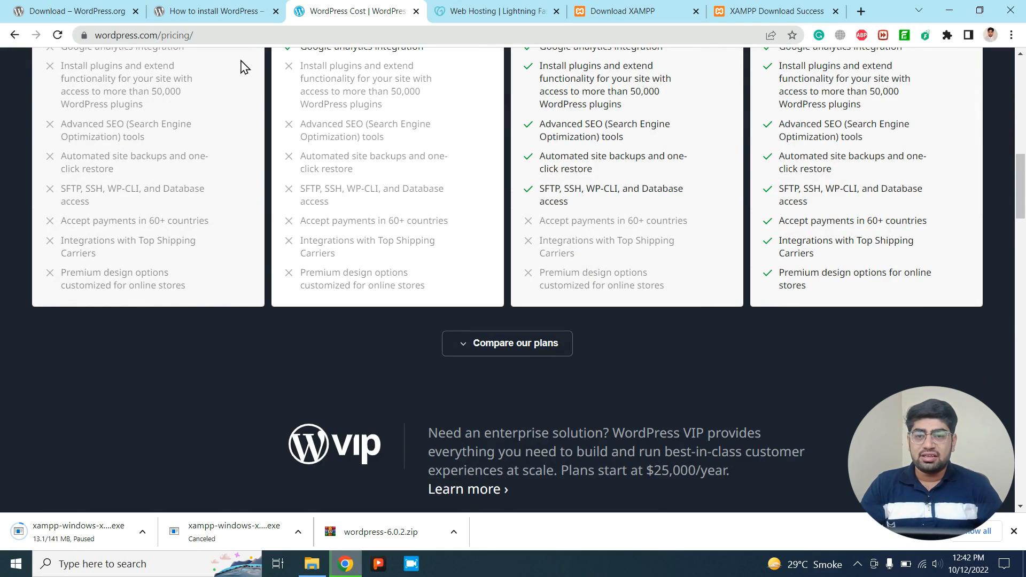
Show the WordPress 6.0.2 download page, then minimize Chrome to reveal the extracted wordpress folder.
{"action": "left_click", "coordinate": [167, 10]}
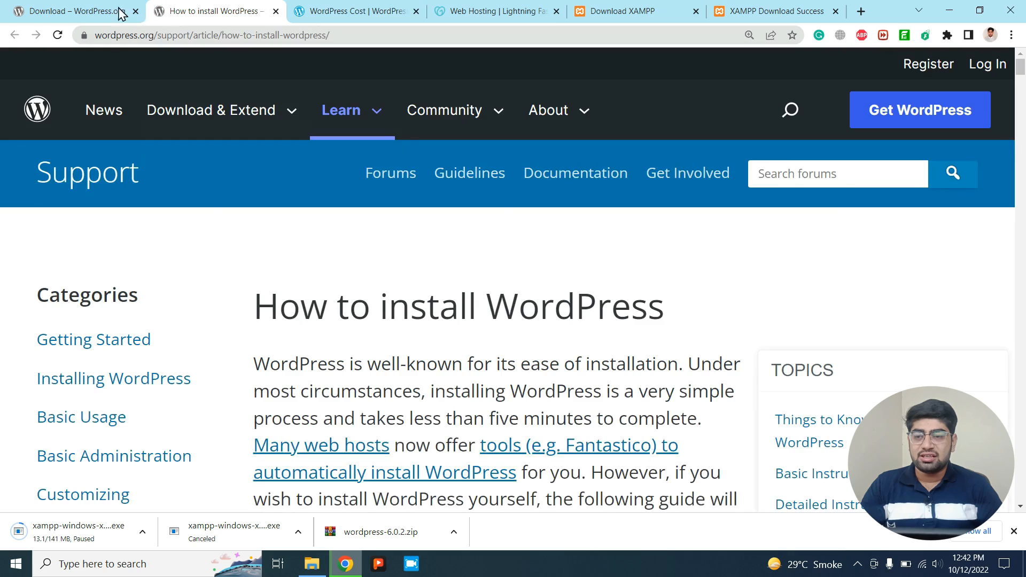
{"action": "left_click", "coordinate": [79, 11]}
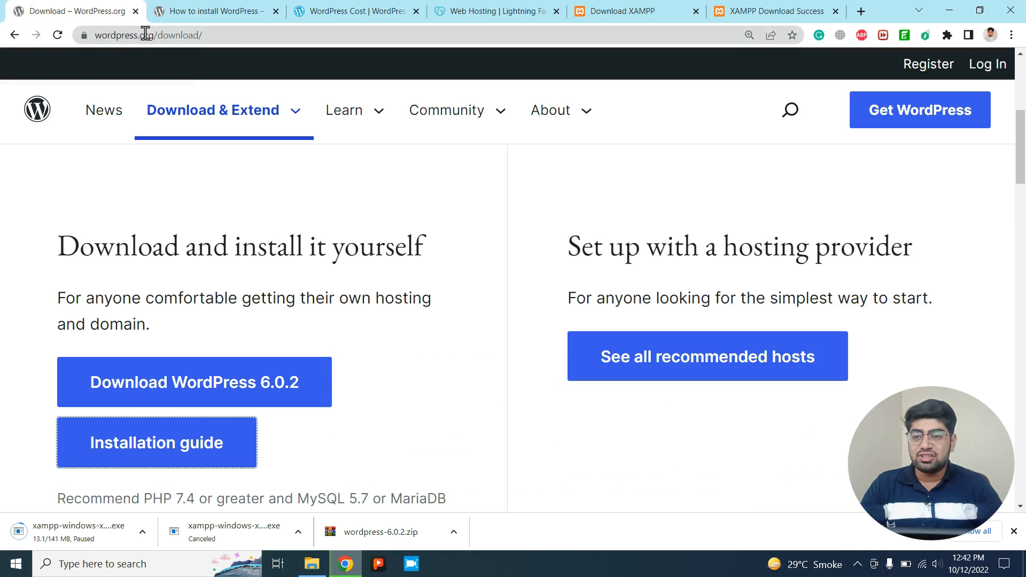
{"action": "left_click_drag", "start_coordinate": [153, 35], "coordinate": [105, 41]}
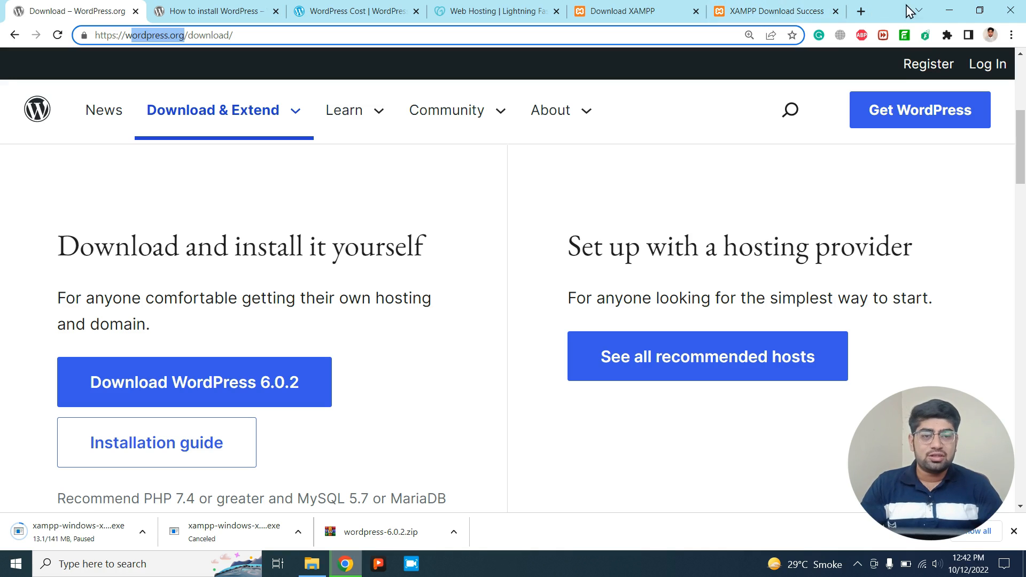
{"action": "left_click", "coordinate": [945, 4]}
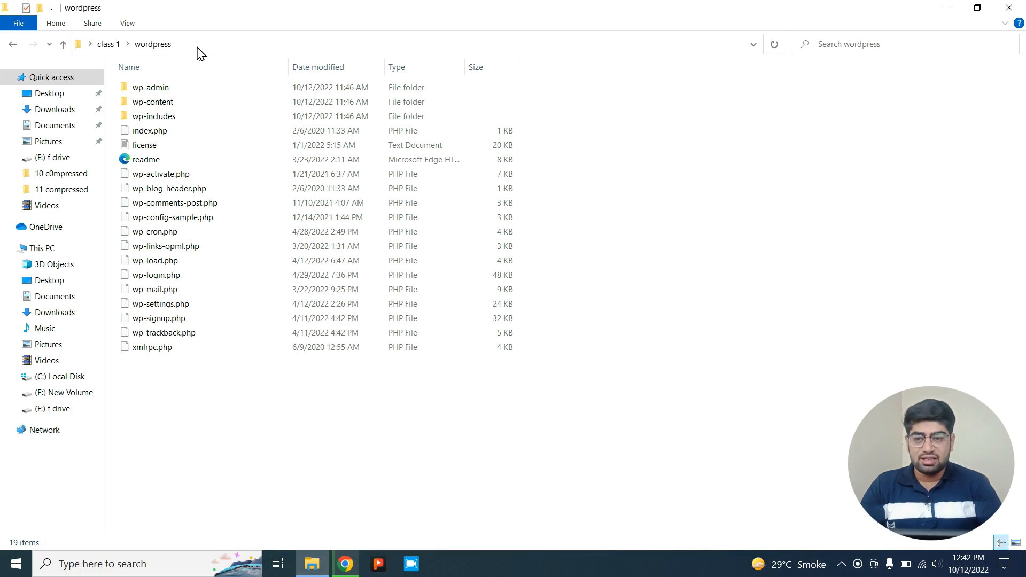
Go back to class 1 and launch xampp-windows-x64-7.4.30-1-VC15-installer.
{"action": "key", "text": "BackSpace"}
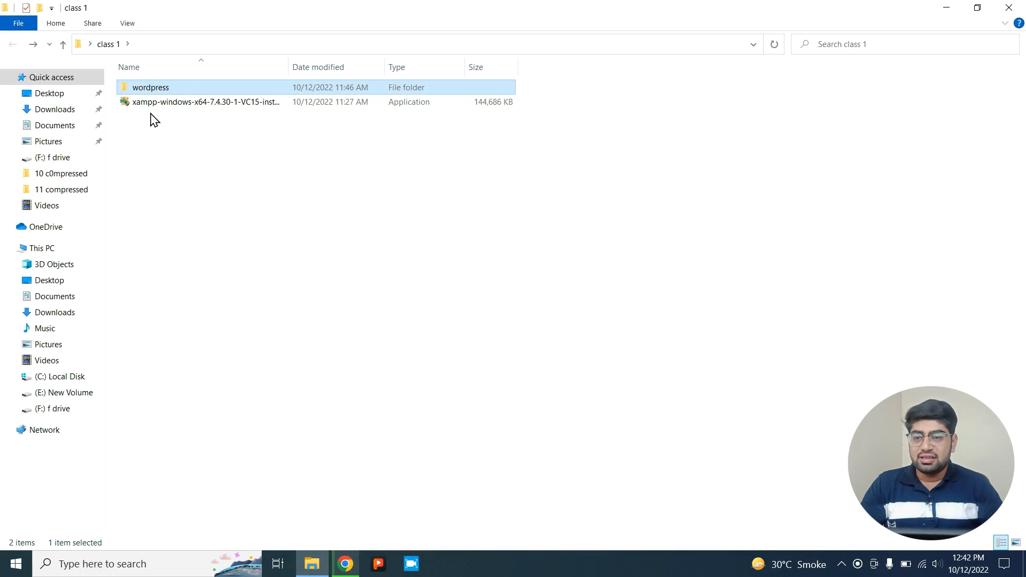
{"action": "left_click", "coordinate": [213, 107]}
{"action": "left_click", "coordinate": [211, 103]}
{"action": "left_click", "coordinate": [217, 169]}
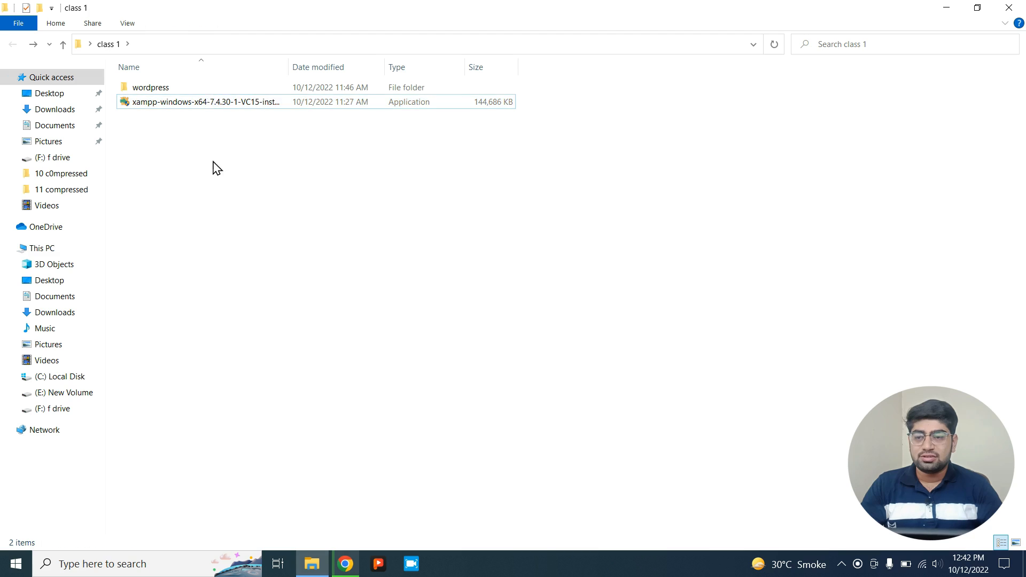
{"action": "double_click", "coordinate": [146, 107]}
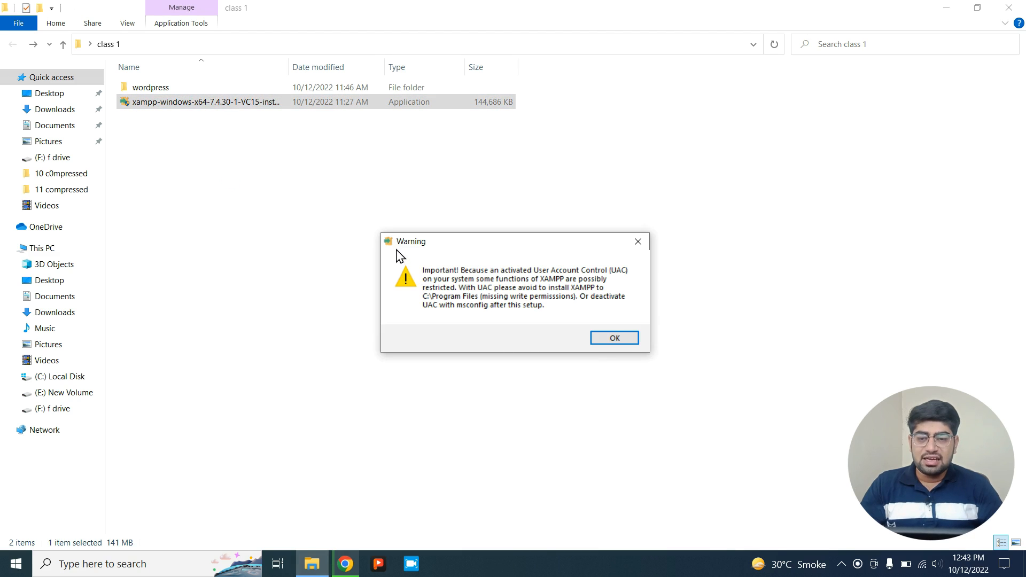
Run XAMPP Setup with default components, C:\xampp folder and English, and start installing.
{"action": "left_click", "coordinate": [603, 337]}
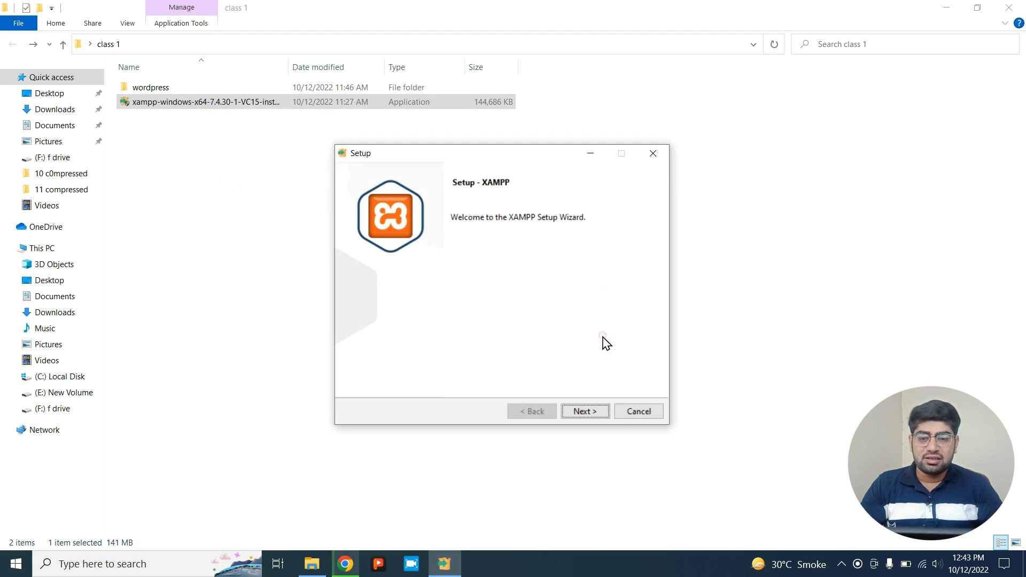
{"action": "left_click", "coordinate": [593, 414]}
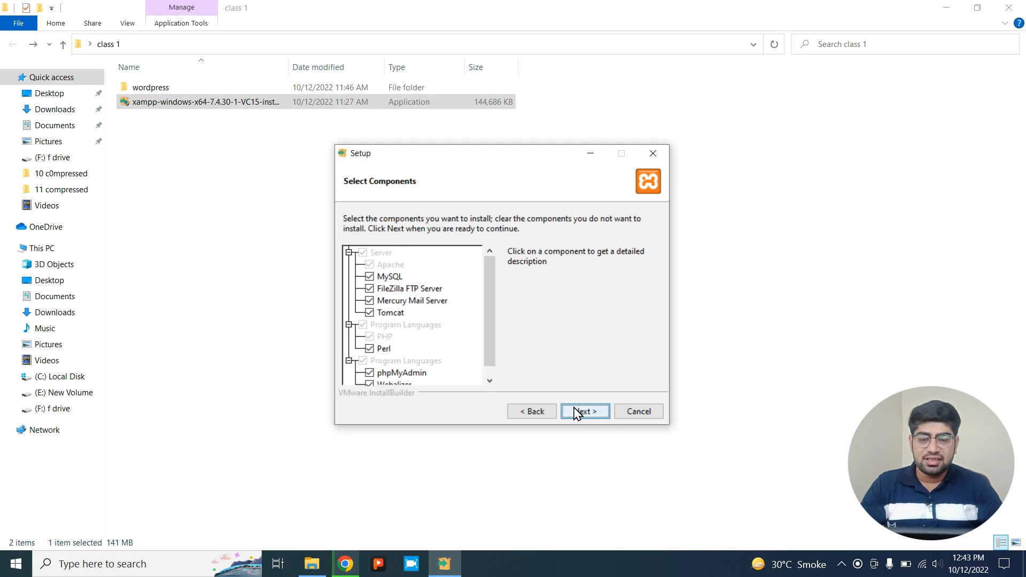
{"action": "left_click", "coordinate": [578, 412]}
{"action": "left_click", "coordinate": [579, 411]}
{"action": "left_click", "coordinate": [608, 325]}
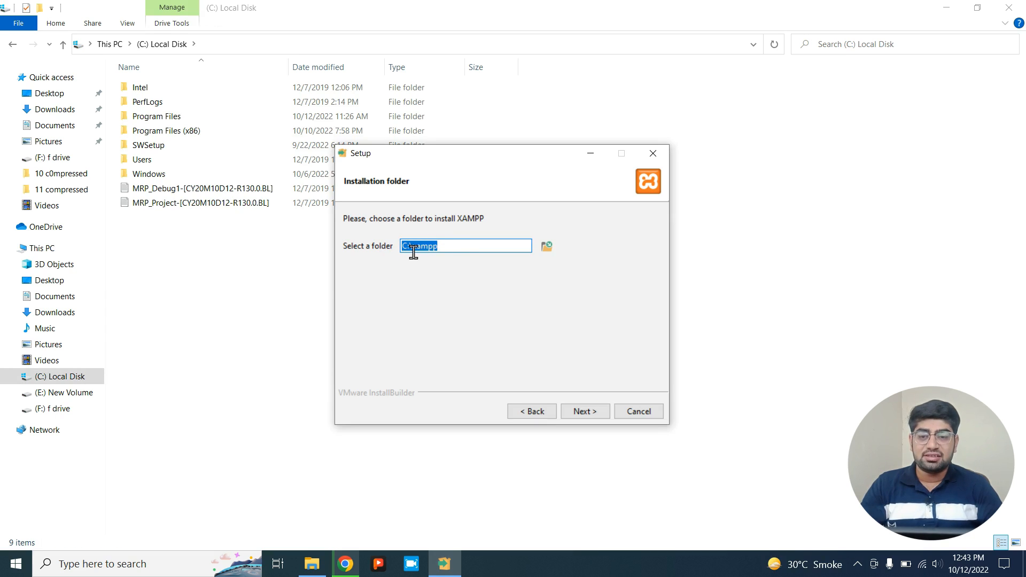
{"action": "left_click", "coordinate": [585, 411]}
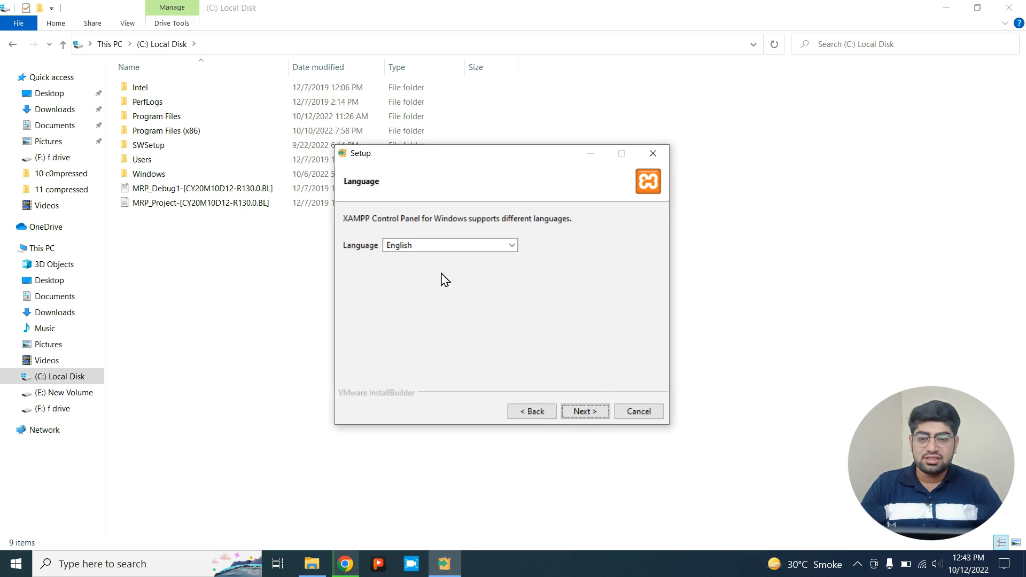
{"action": "left_click", "coordinate": [607, 415]}
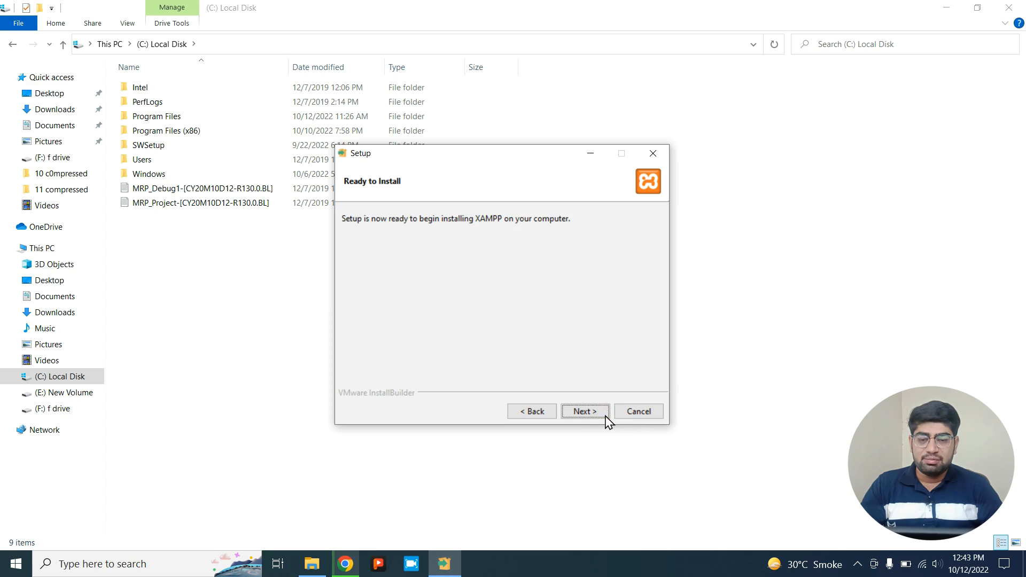
{"action": "left_click", "coordinate": [592, 415]}
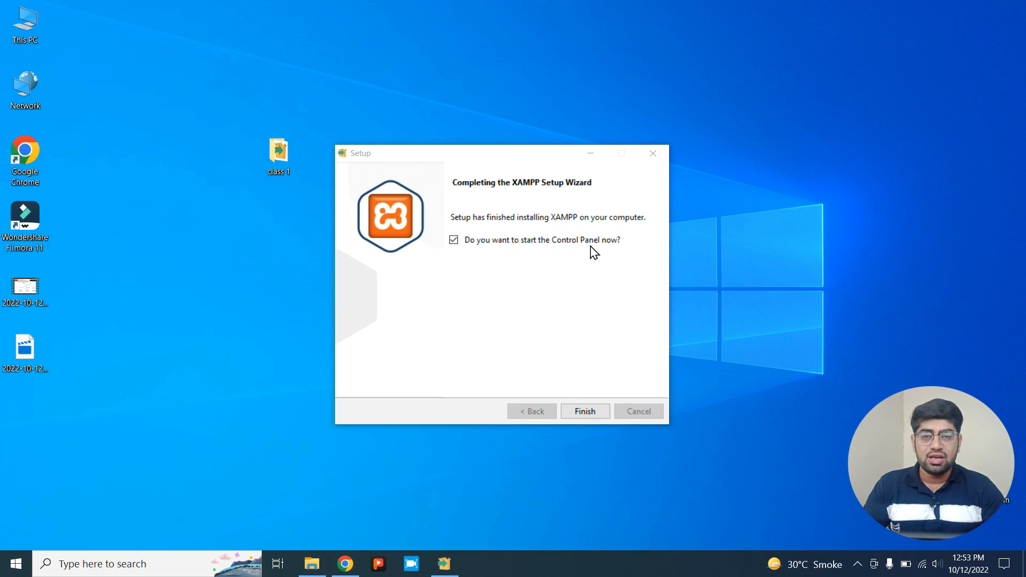
Finish setup, reposition the Control Panel on screen, and start Apache and MySQL.
{"action": "left_click", "coordinate": [590, 416]}
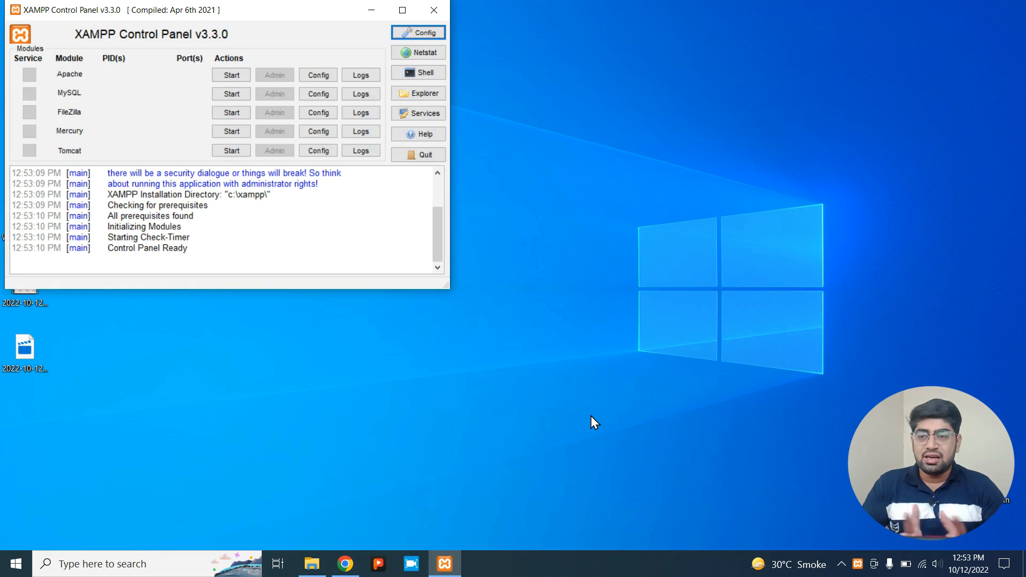
{"action": "left_click_drag", "start_coordinate": [39, 16], "coordinate": [806, 181]}
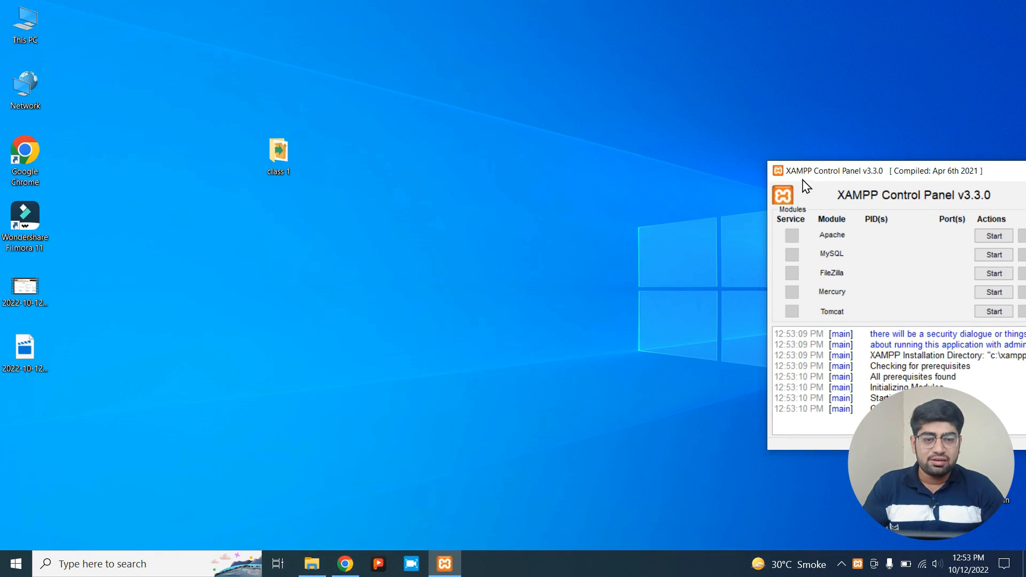
{"action": "left_click_drag", "start_coordinate": [953, 184], "coordinate": [822, 182]}
{"action": "left_click", "coordinate": [847, 238]}
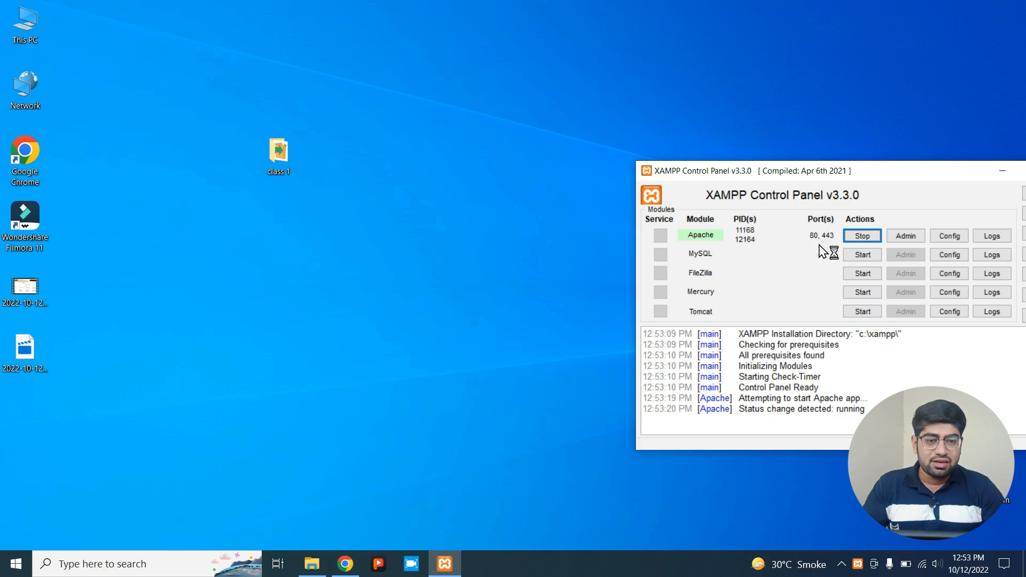
{"action": "left_click", "coordinate": [862, 258]}
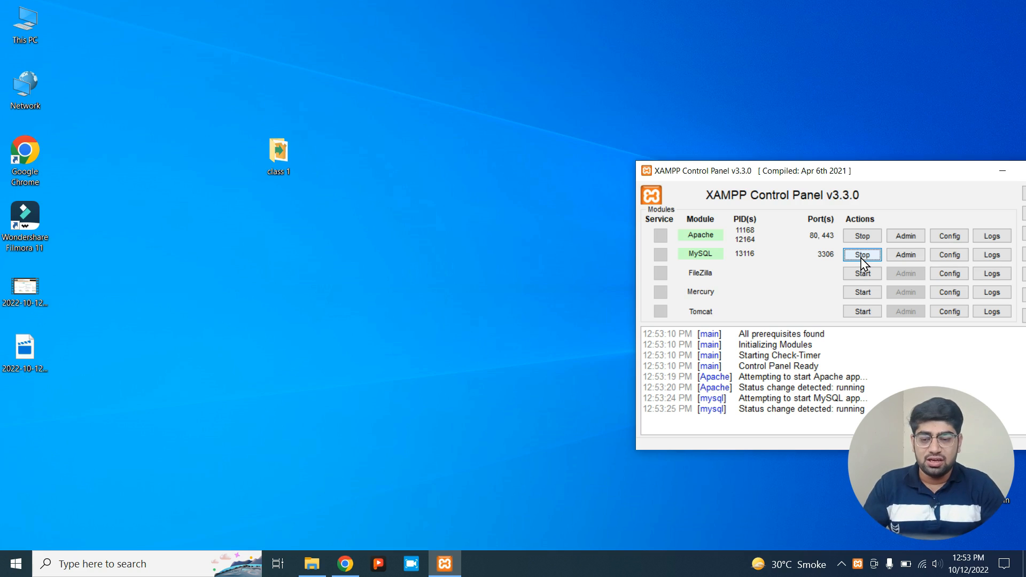
Reveal wordpress-6.0.2.zip in the Downloads folder via Chrome's downloads list.
{"action": "left_click", "coordinate": [345, 567]}
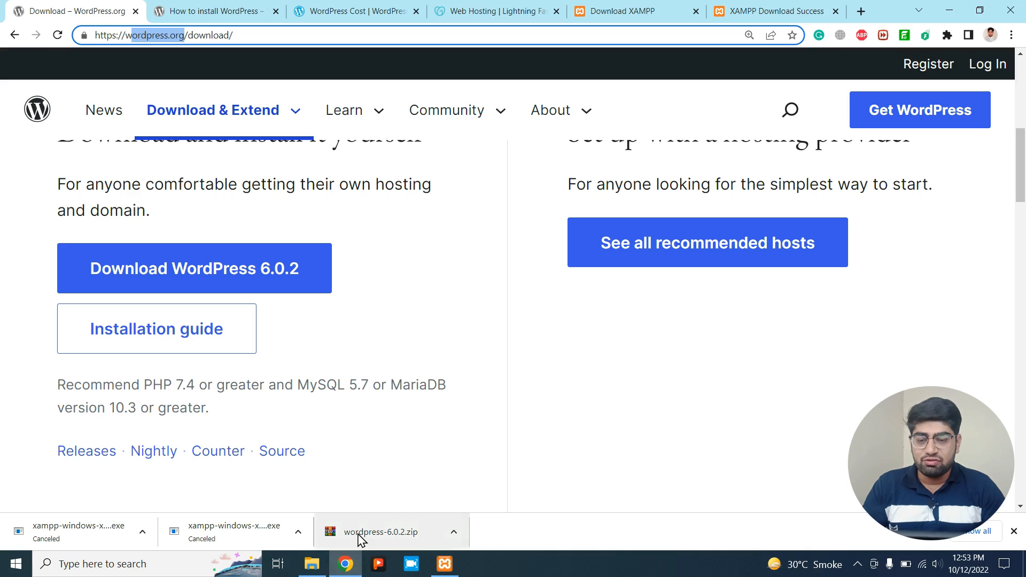
{"action": "left_click", "coordinate": [978, 531]}
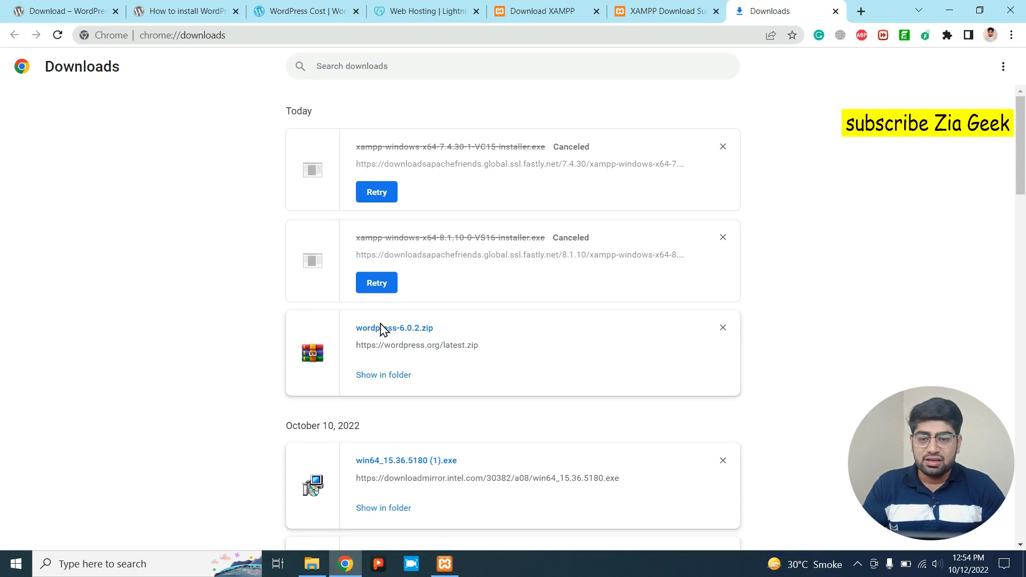
{"action": "left_click", "coordinate": [374, 375]}
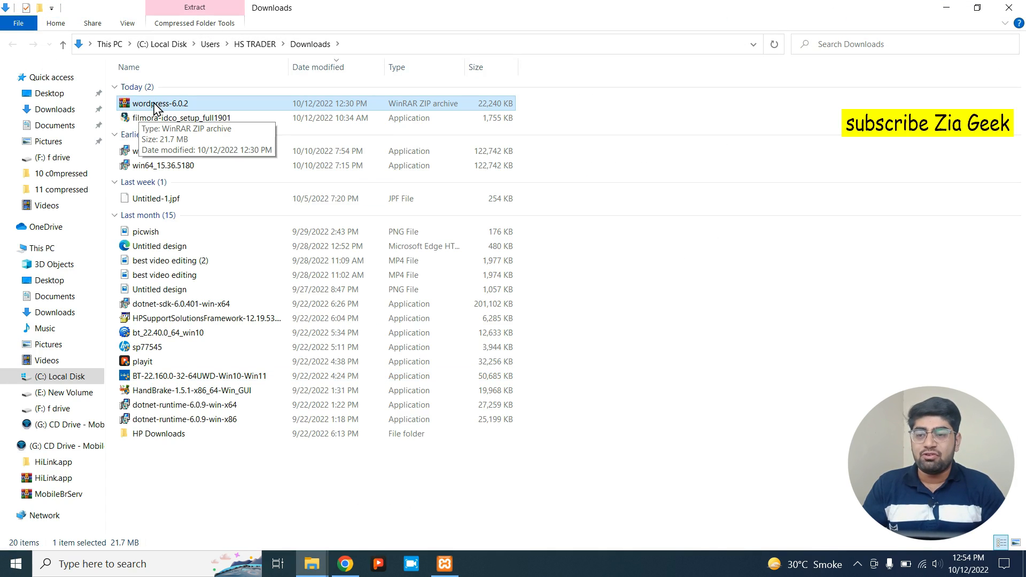
Cut wordpress-6.0.2.zip, then browse from Local Disk (C:) into xampp\htdocs.
{"action": "right_click", "coordinate": [155, 105]}
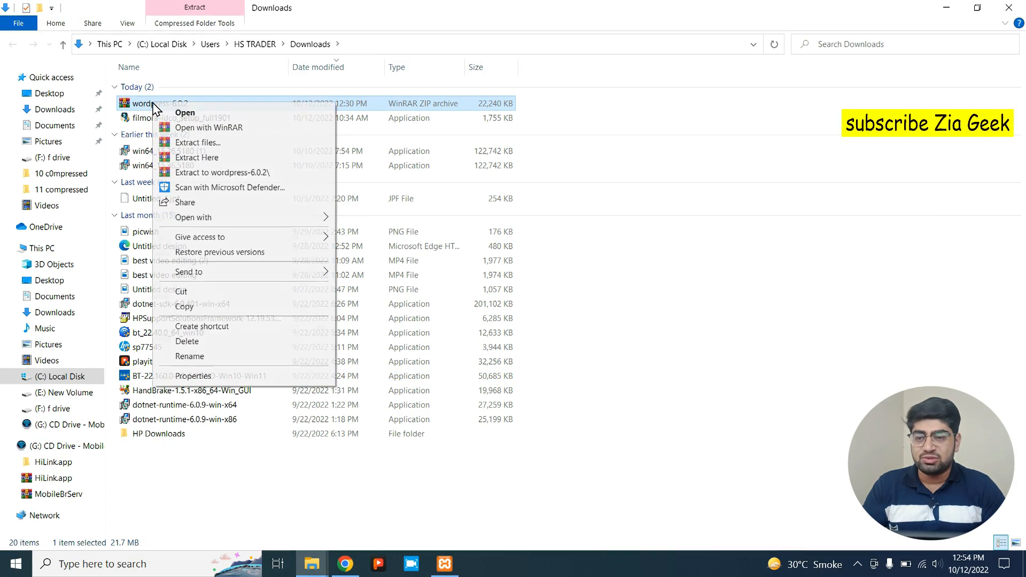
{"action": "left_click", "coordinate": [203, 292]}
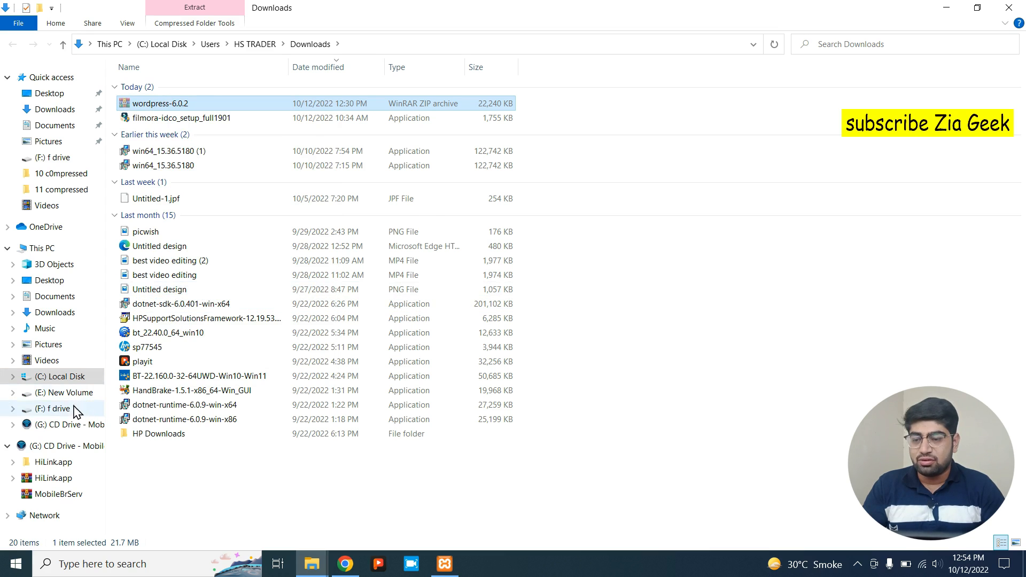
{"action": "left_click", "coordinate": [59, 376]}
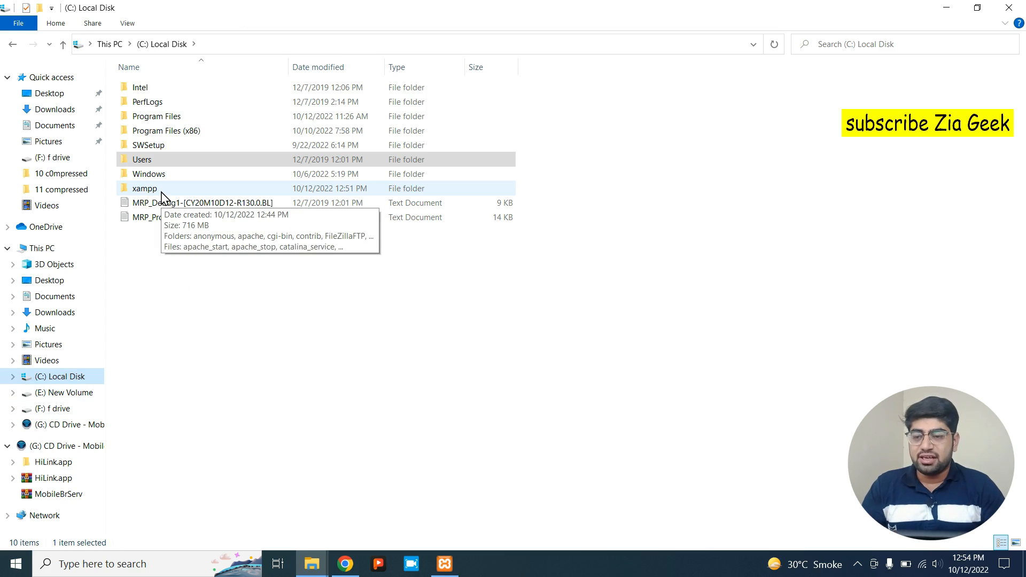
{"action": "double_click", "coordinate": [160, 192]}
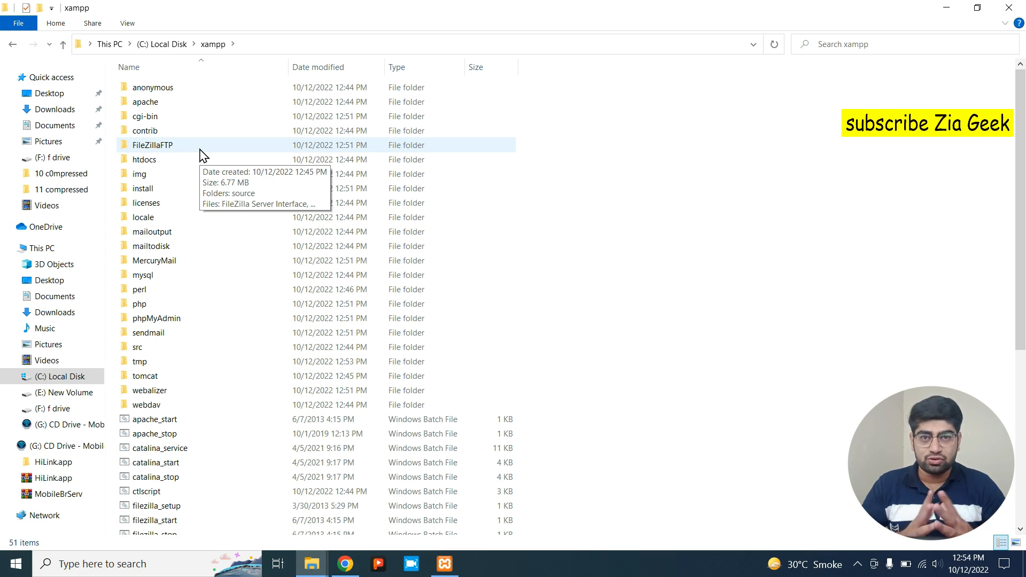
{"action": "left_click", "coordinate": [201, 156]}
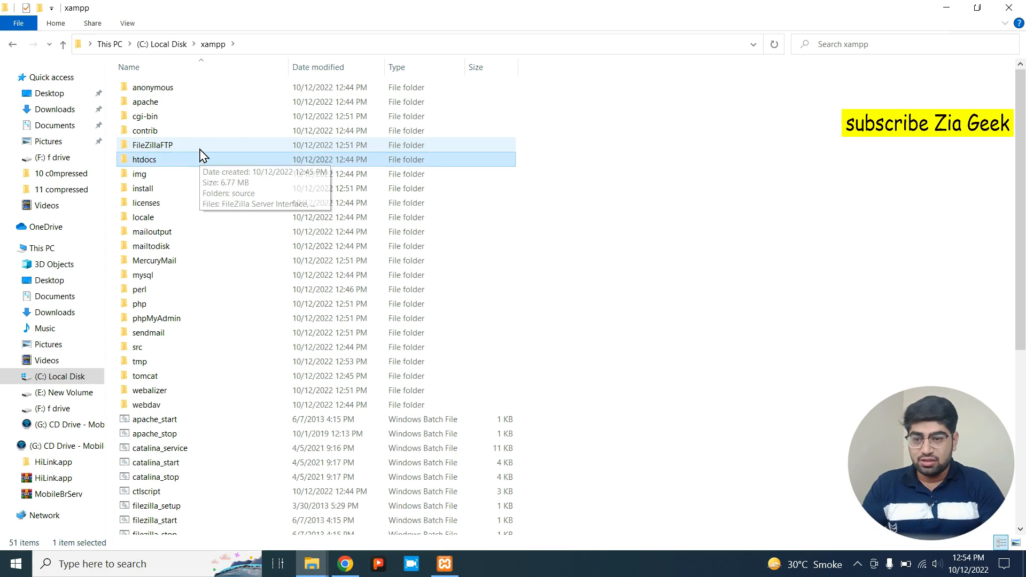
{"action": "double_click", "coordinate": [140, 160]}
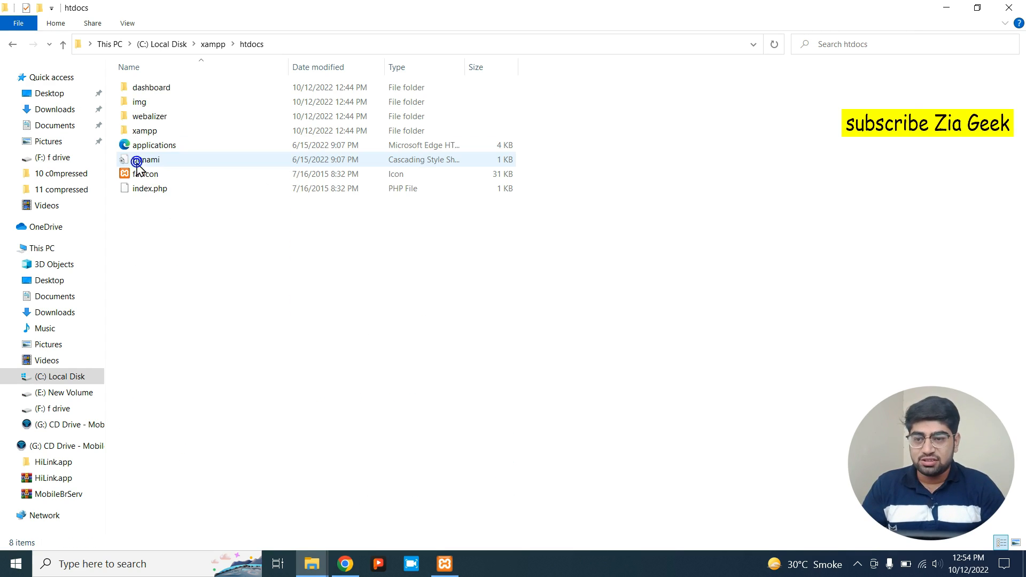
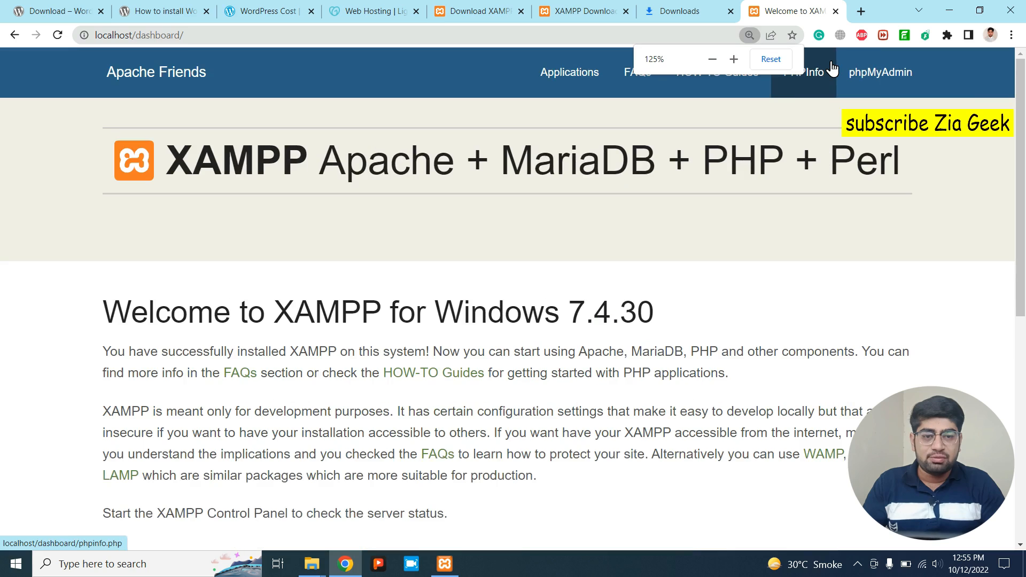
{"action": "key", "text": "ctrl+plus"}
{"action": "key", "text": "ctrl+plus"}
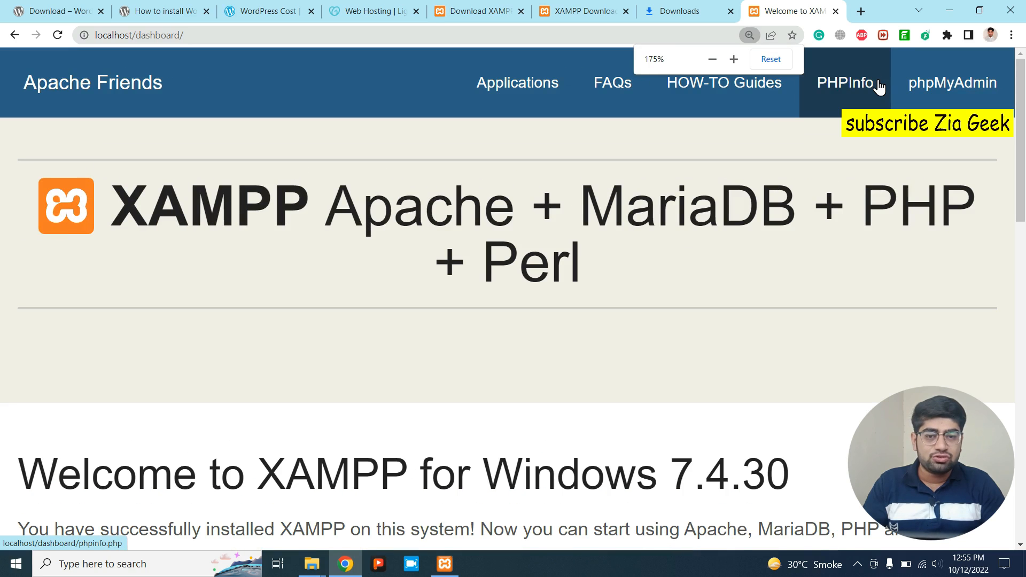
Open phpMyAdmin, adjust its zoom, and enter 'ziageek' as the new database name.
{"action": "left_click", "coordinate": [924, 85]}
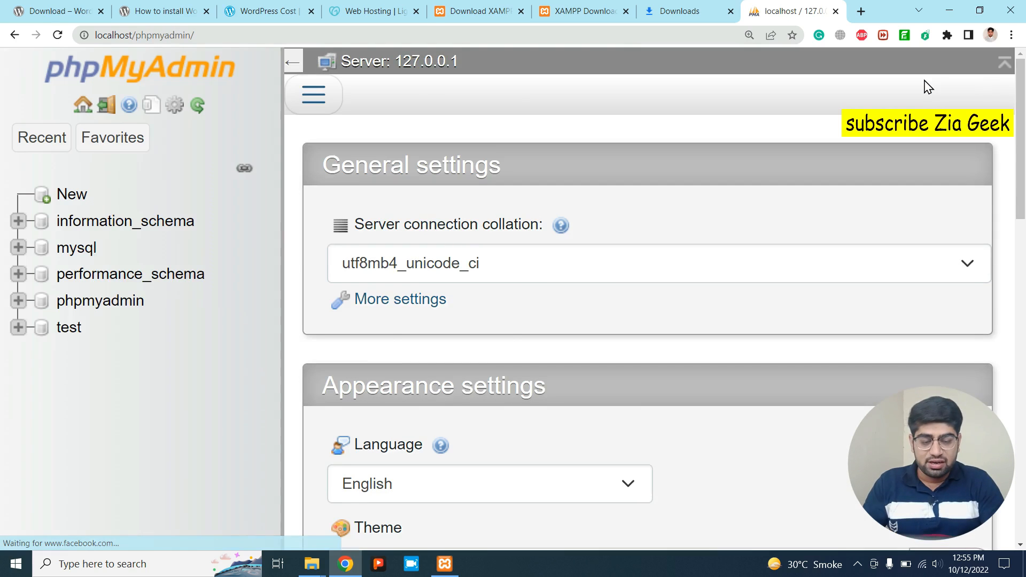
{"action": "key", "text": "ctrl+plus"}
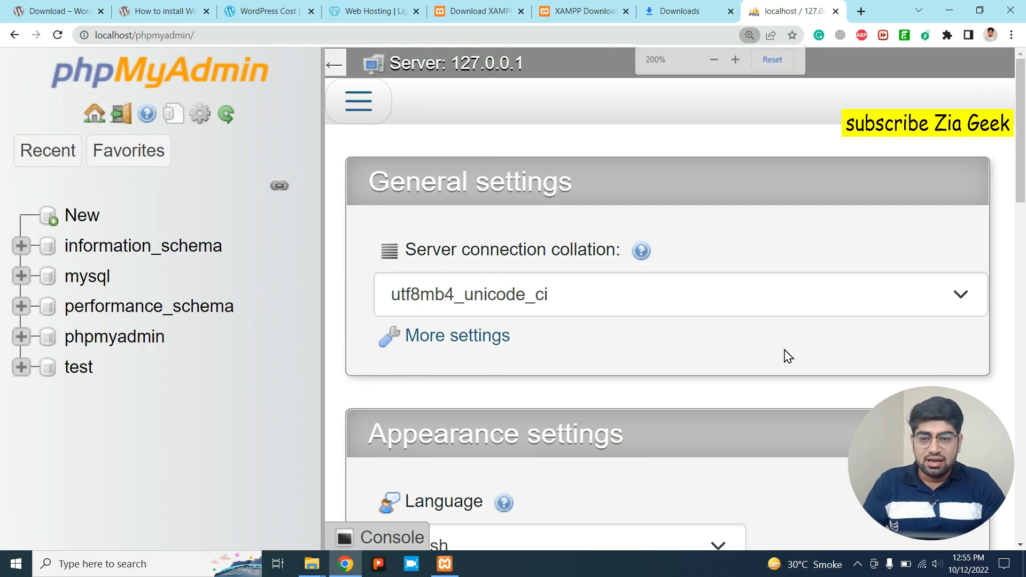
{"action": "key", "text": "ctrl+minus"}
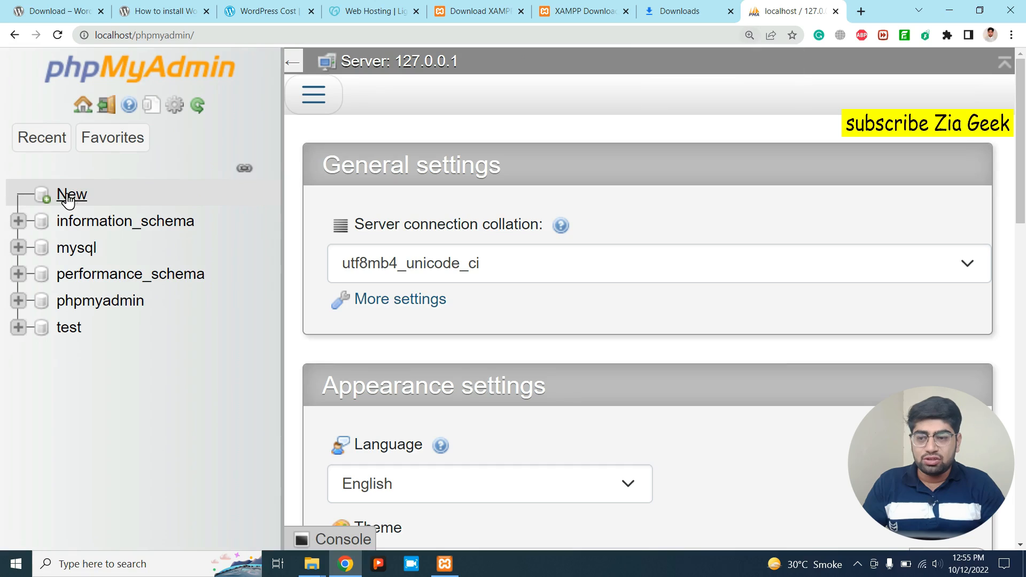
{"action": "left_click", "coordinate": [67, 197]}
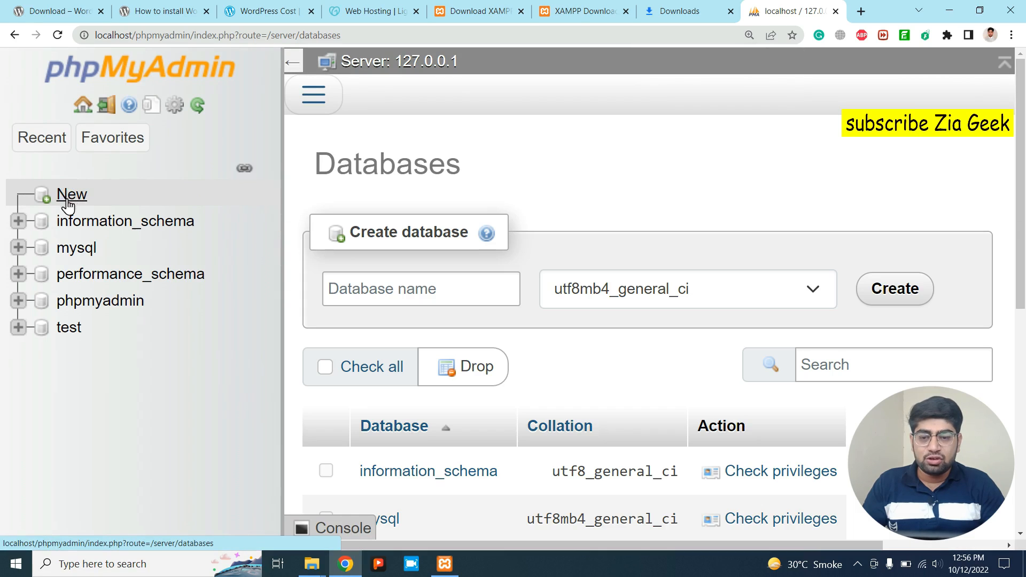
{"action": "left_click", "coordinate": [424, 285]}
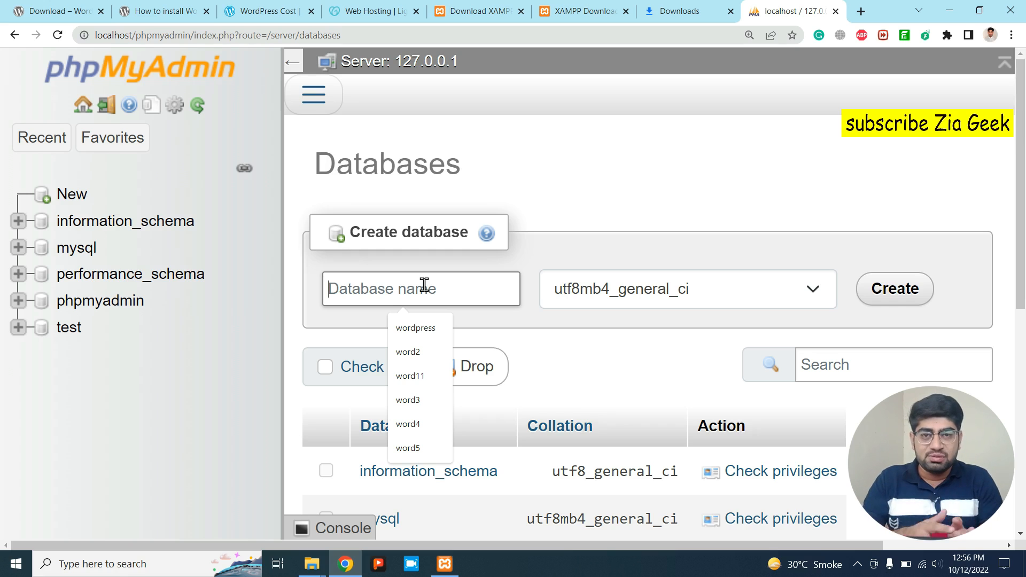
{"action": "type", "text": "xis"}
{"action": "key", "text": "BackSpace"}
{"action": "key", "text": "BackSpace"}
{"action": "key", "text": "BackSpace"}
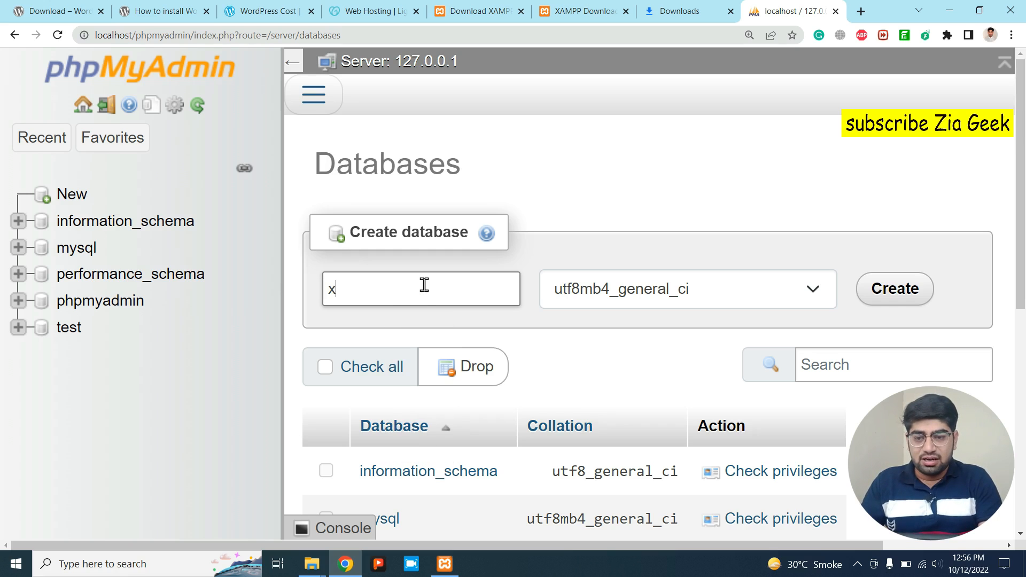
{"action": "type", "text": "zi"}
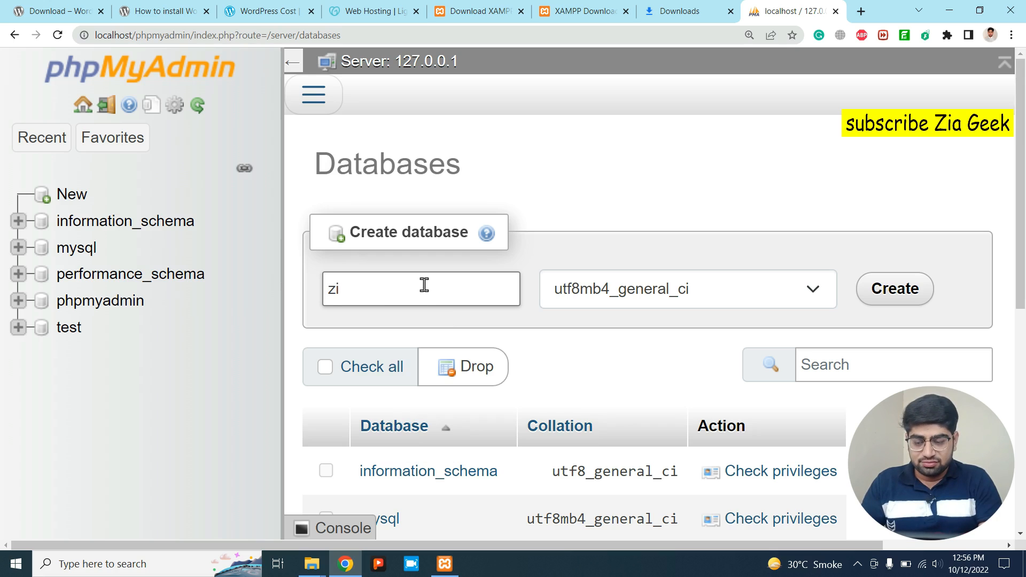
{"action": "type", "text": "agee"}
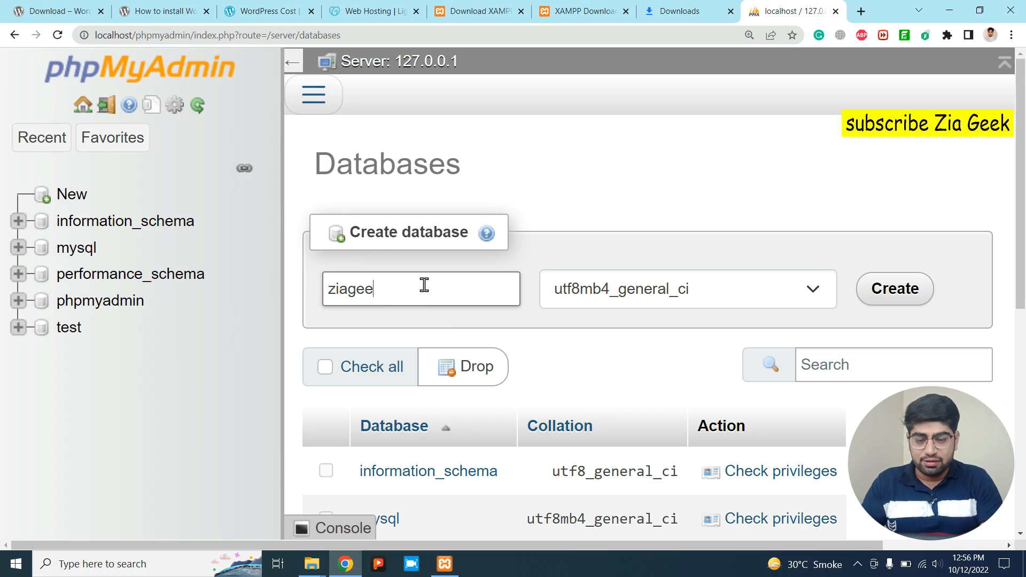
{"action": "type", "text": "k"}
Create the ziageek database and cut all 19 files from htdocs\ziageek\wordpress.
{"action": "left_click", "coordinate": [909, 297]}
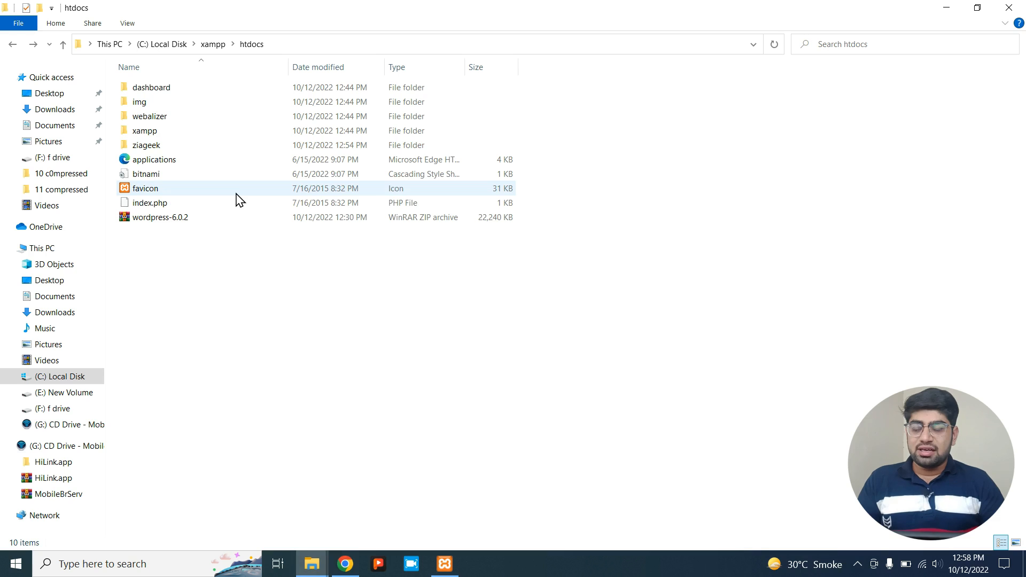
{"action": "double_click", "coordinate": [152, 147]}
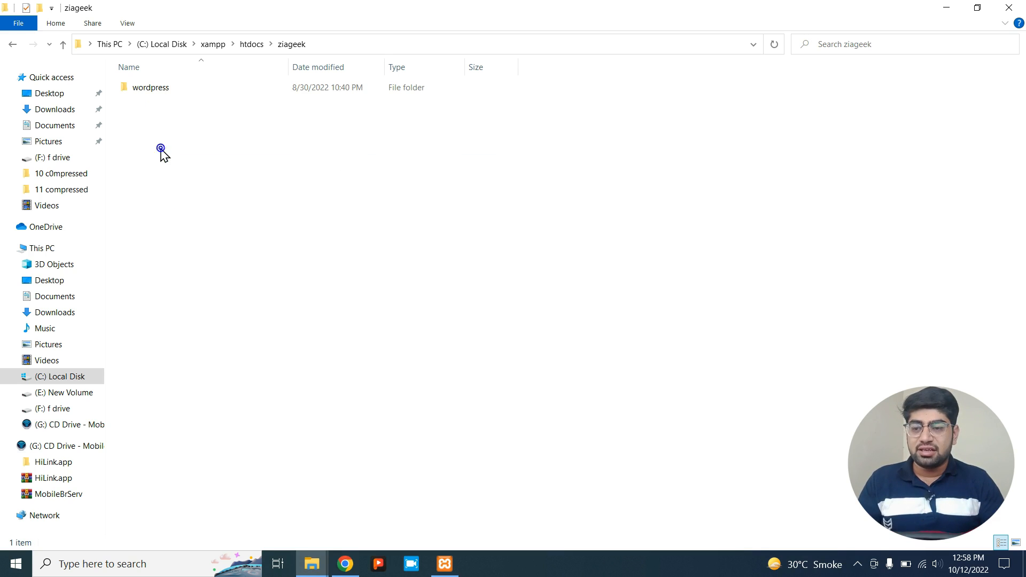
{"action": "double_click", "coordinate": [142, 94]}
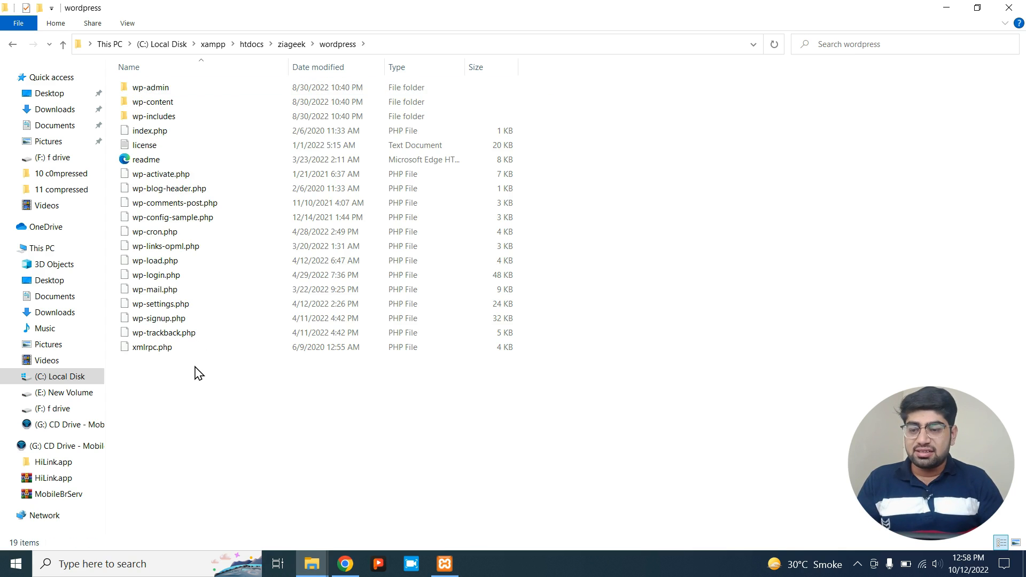
{"action": "left_click_drag", "start_coordinate": [194, 365], "coordinate": [154, 88]}
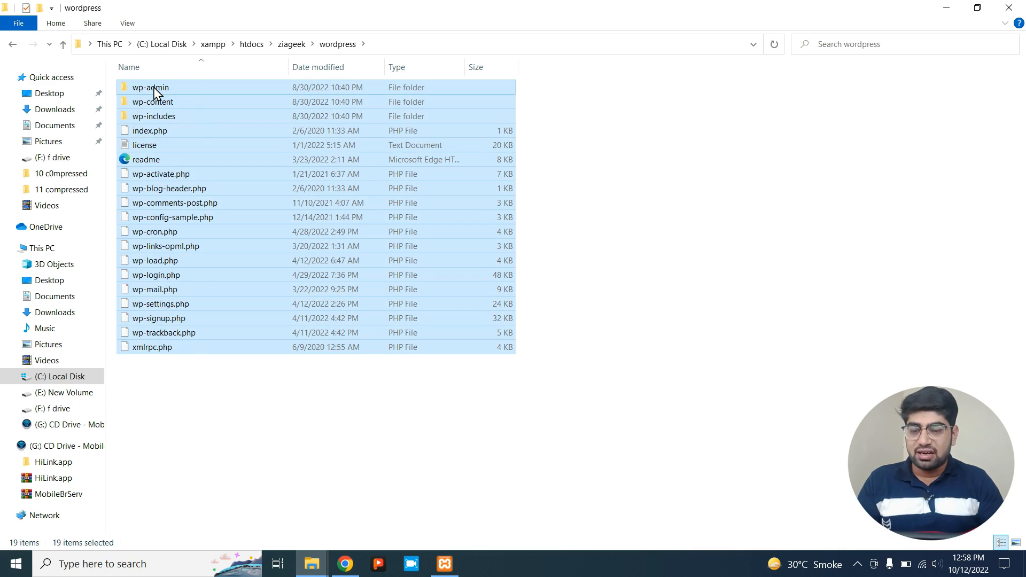
{"action": "right_click", "coordinate": [154, 92]}
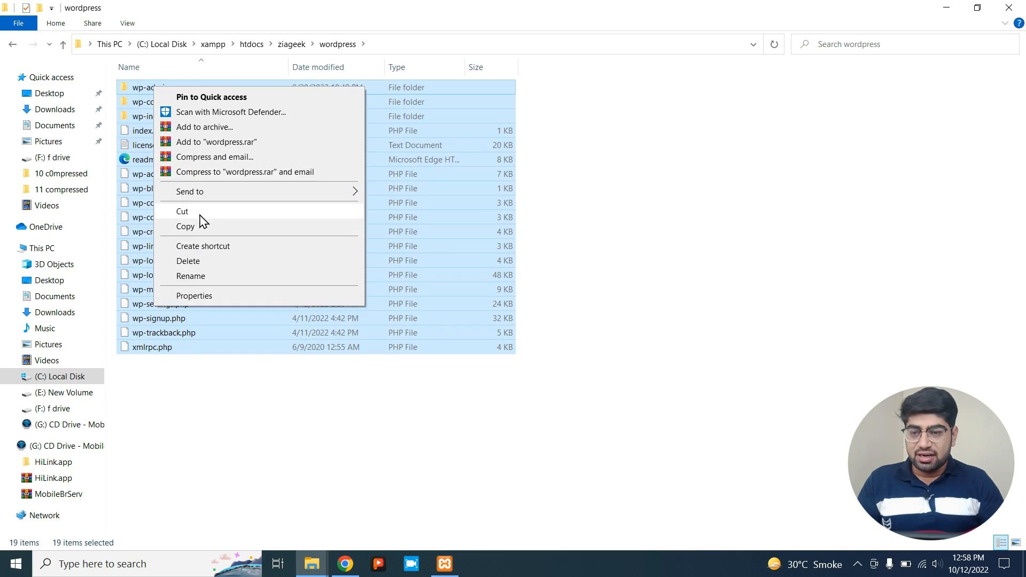
{"action": "left_click", "coordinate": [198, 214]}
Paste the WordPress files directly into the ziageek folder.
{"action": "left_click", "coordinate": [291, 44]}
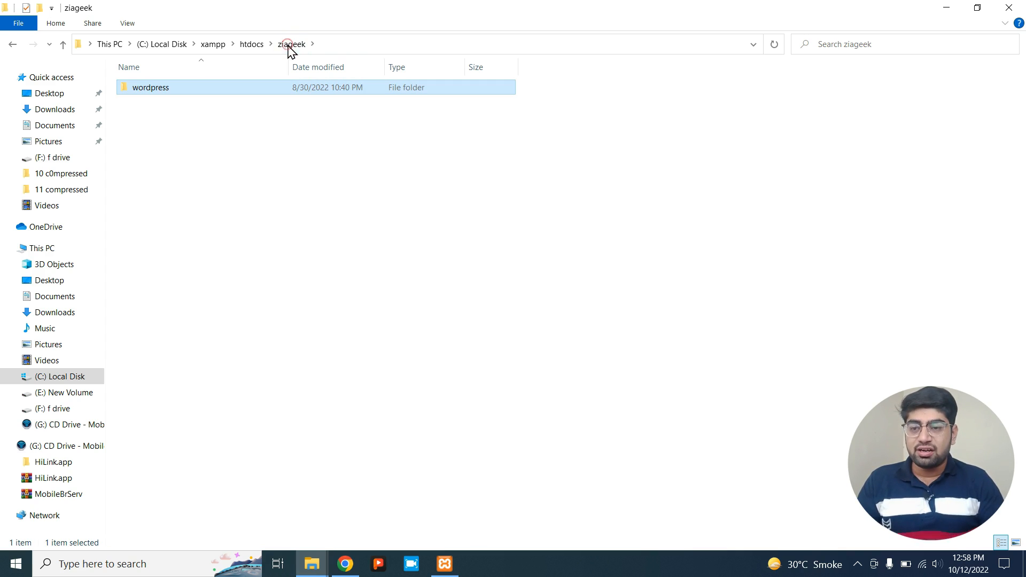
{"action": "left_click", "coordinate": [254, 212]}
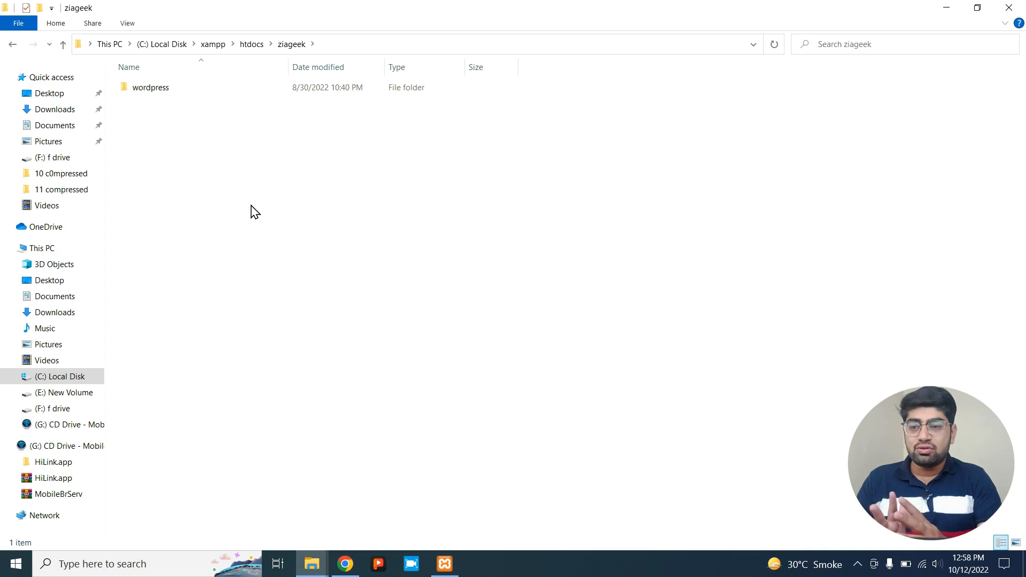
{"action": "right_click", "coordinate": [253, 212]}
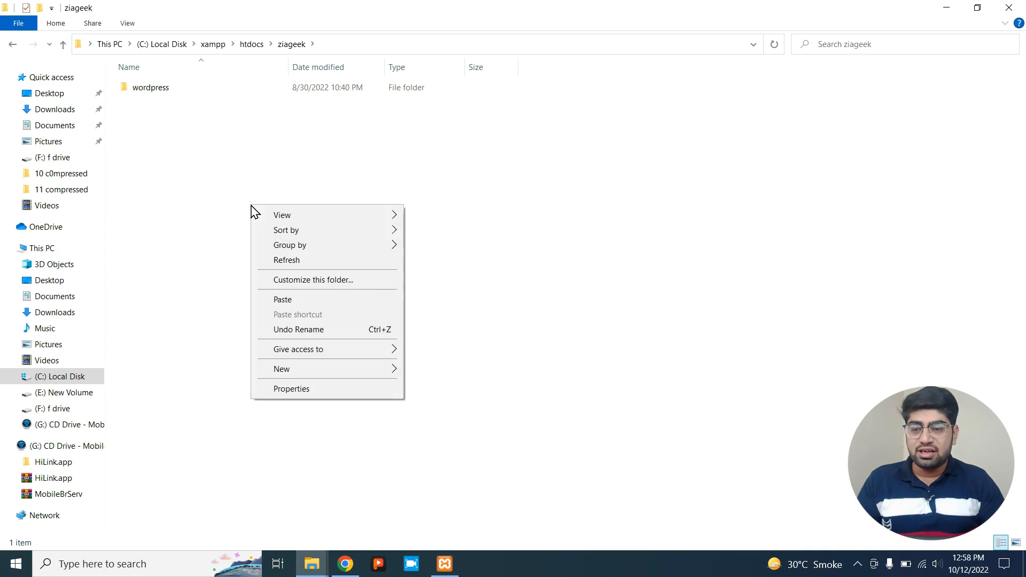
{"action": "left_click", "coordinate": [287, 300]}
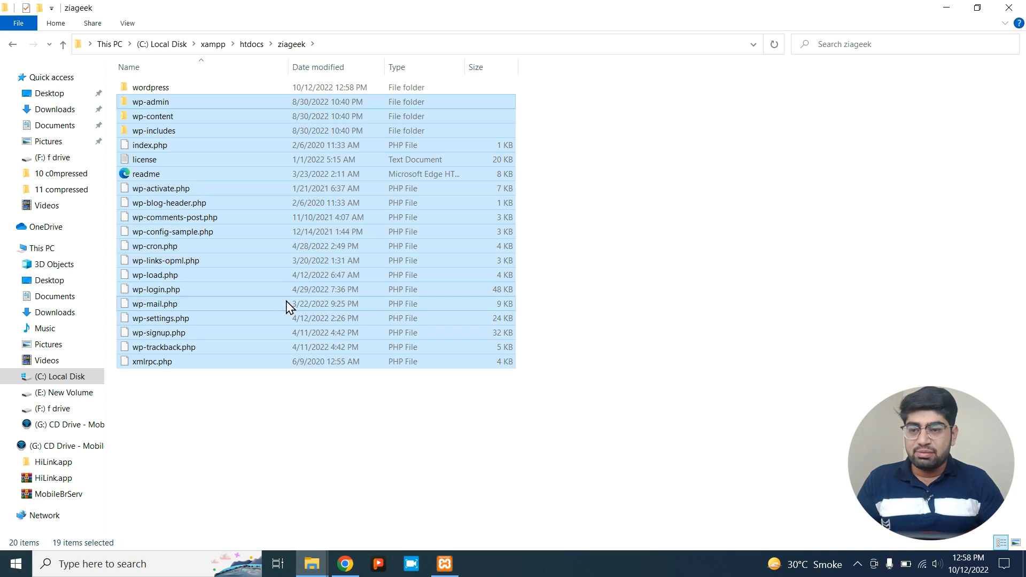
Delete the empty wordpress folder and reopen ziageek to check its files.
{"action": "left_click", "coordinate": [126, 91]}
{"action": "right_click", "coordinate": [126, 90]}
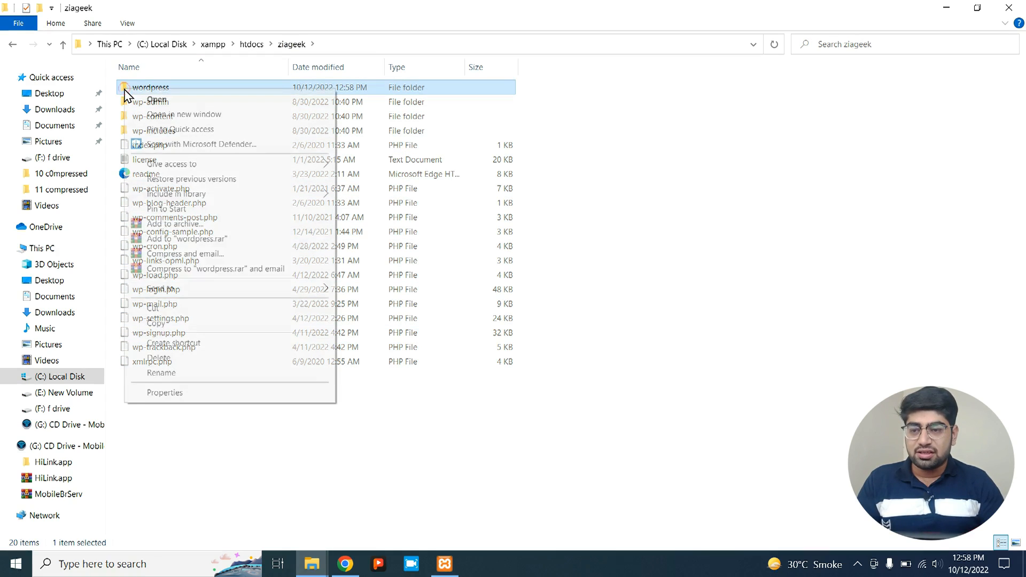
{"action": "left_click", "coordinate": [159, 358]}
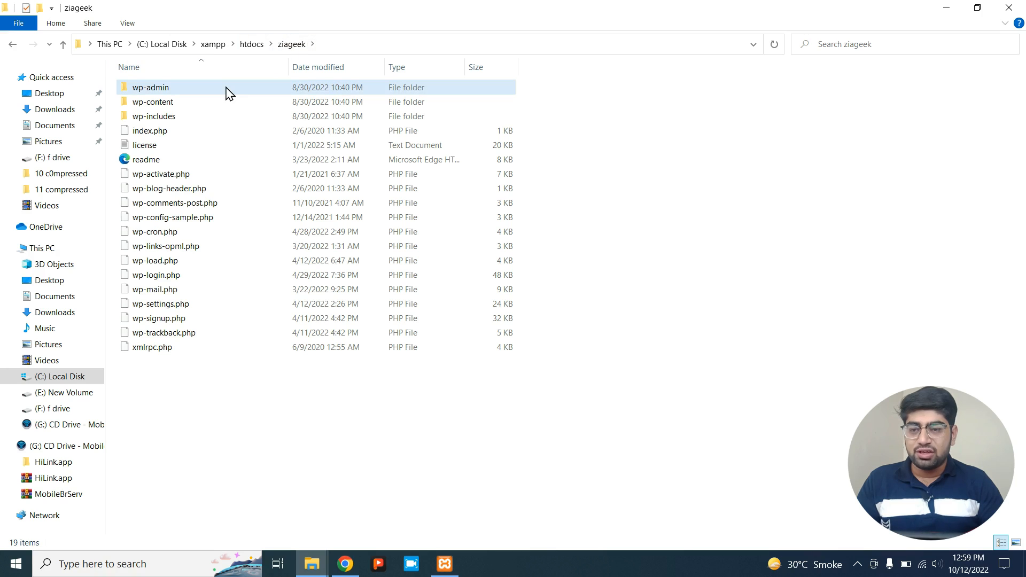
{"action": "left_click", "coordinate": [245, 46]}
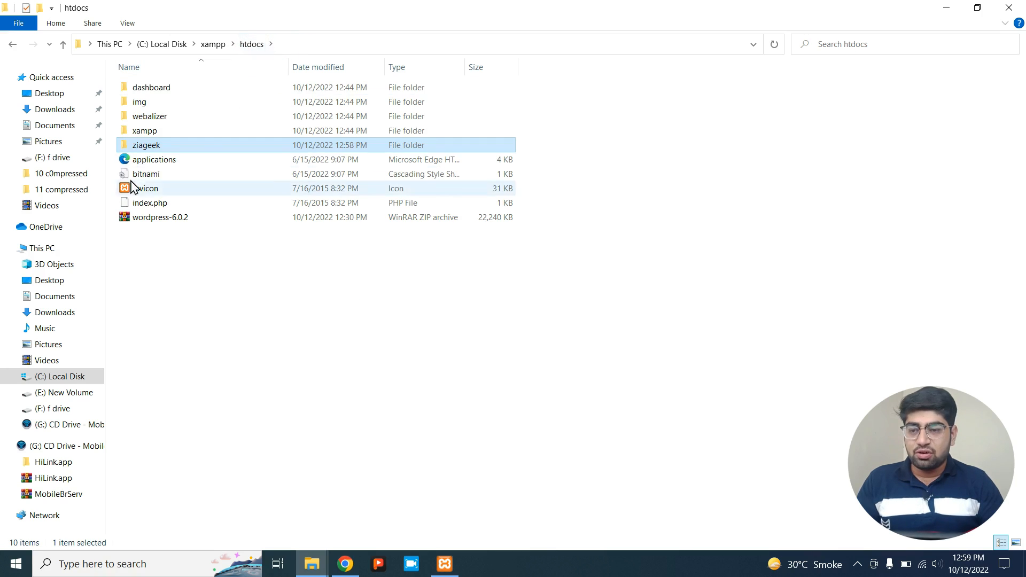
{"action": "double_click", "coordinate": [138, 146]}
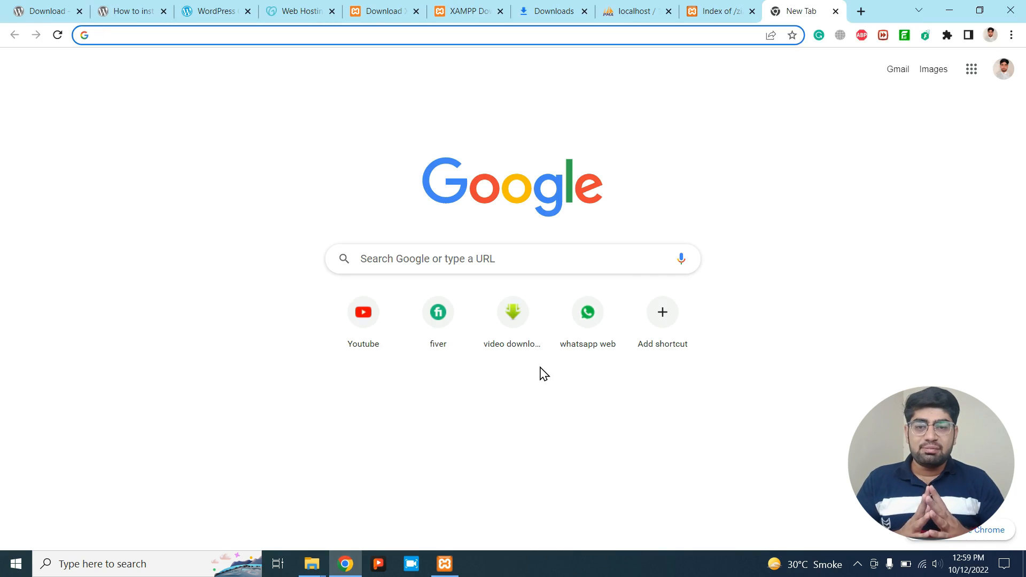
Load localhost/ziageek and continue WordPress setup in English (United States).
{"action": "type", "text": "lo"}
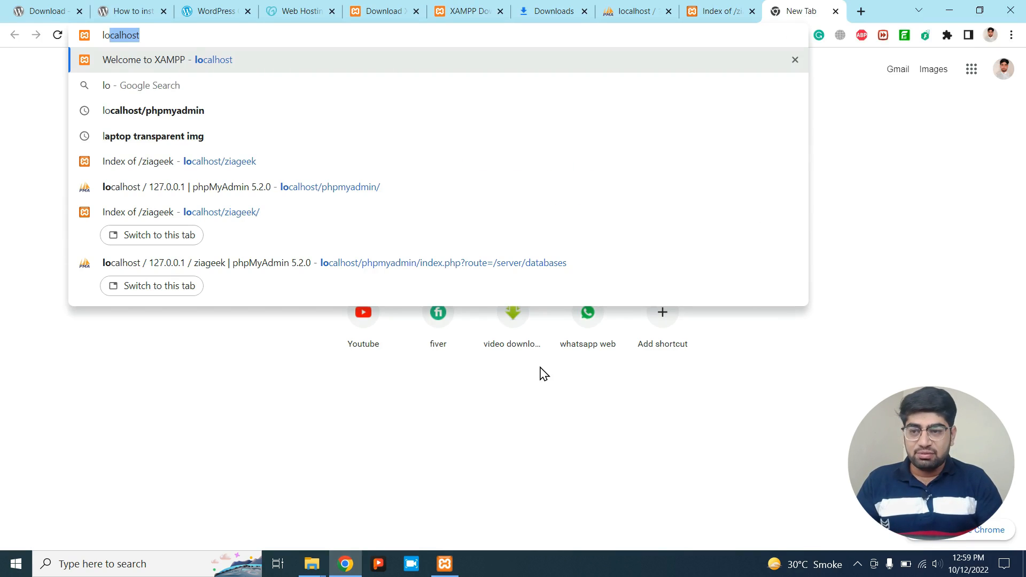
{"action": "type", "text": "calhost"}
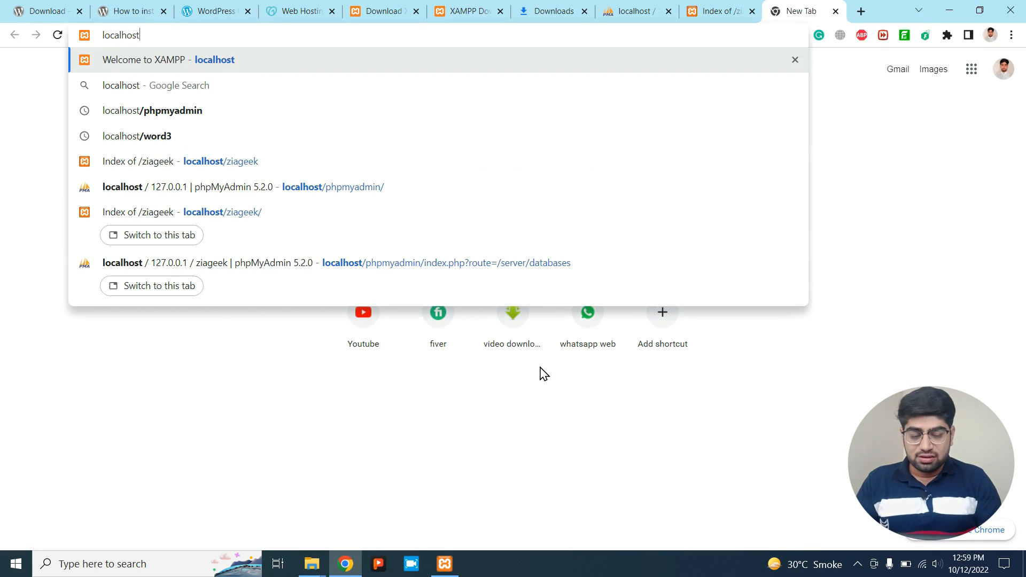
{"action": "type", "text": "/ziageek"}
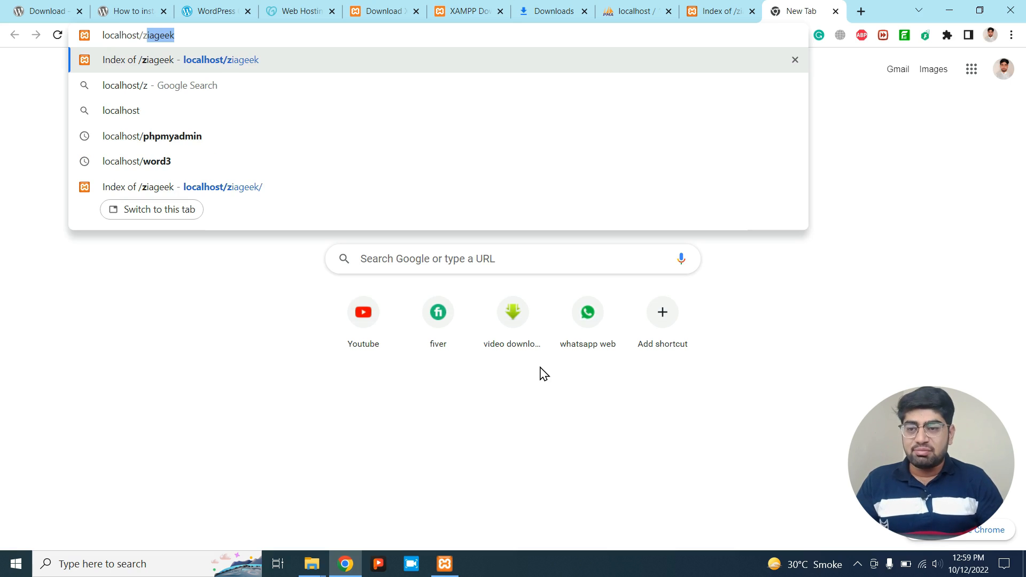
{"action": "key", "text": "Return"}
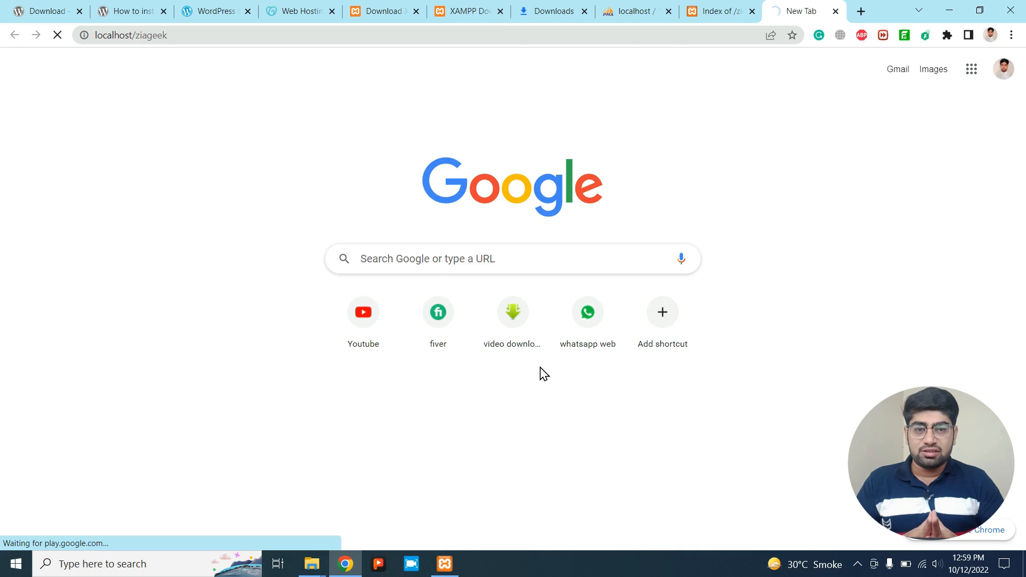
{"action": "scroll", "coordinate": [749, 183], "scroll_direction": "up", "scroll_amount": 1}
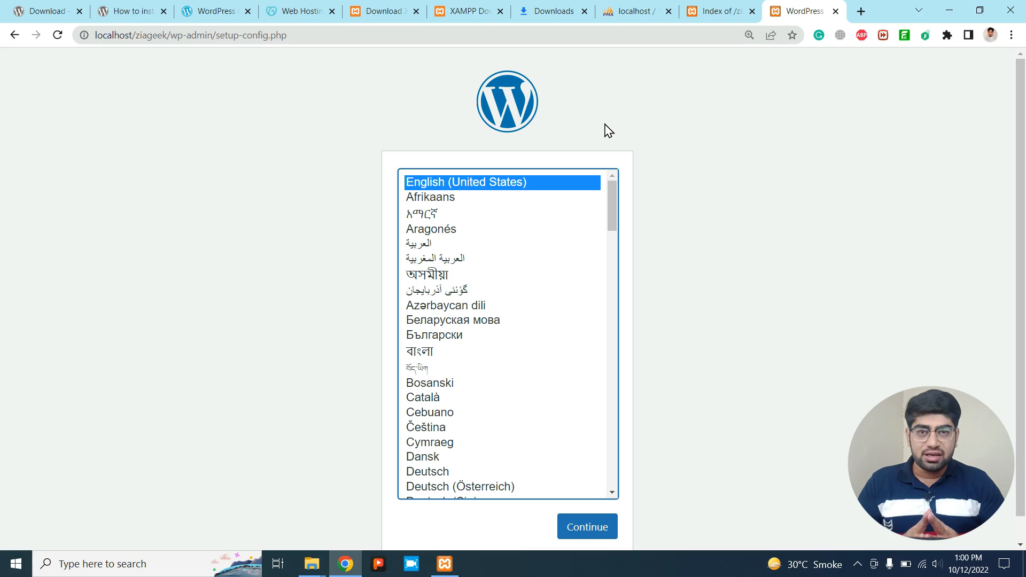
{"action": "left_click", "coordinate": [591, 540]}
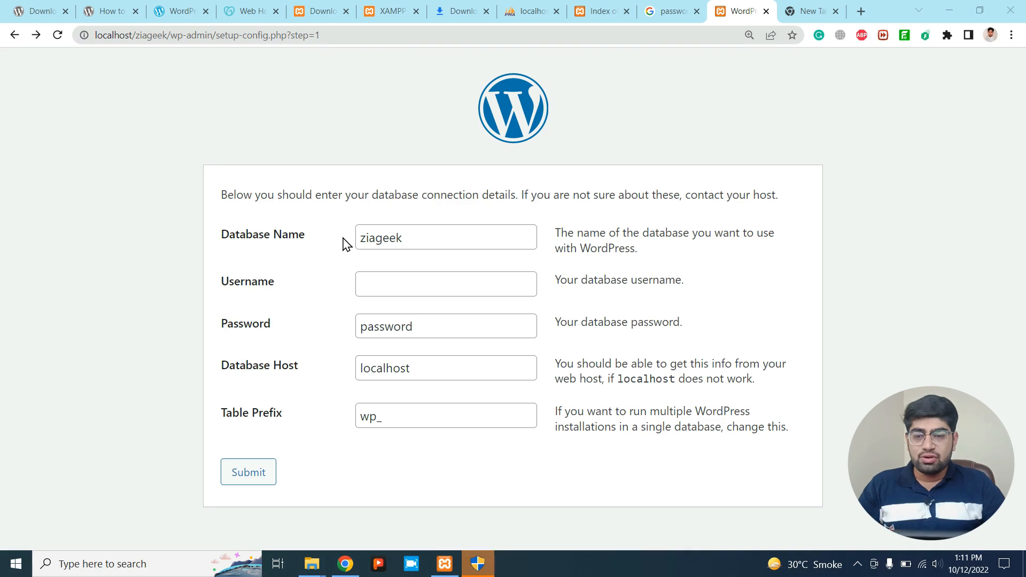
Submit database ziageek with username root, an empty password and table prefix wp_.
{"action": "left_click", "coordinate": [419, 233]}
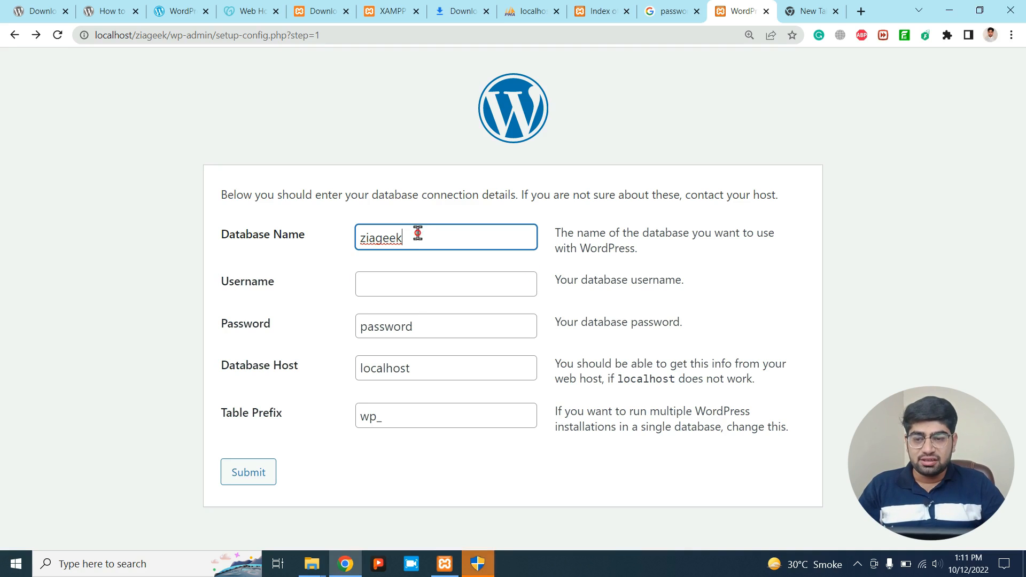
{"action": "left_click", "coordinate": [388, 284]}
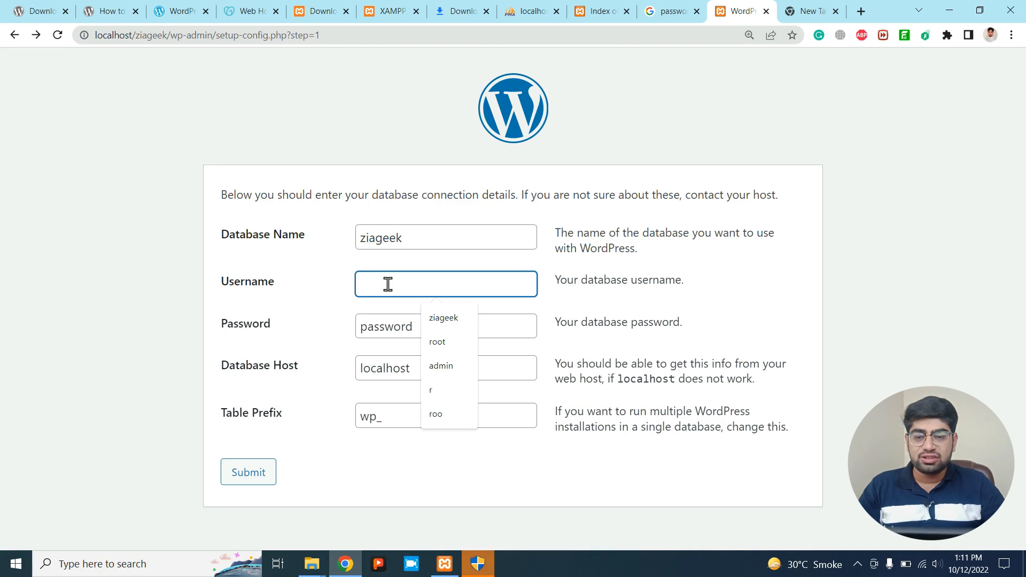
{"action": "left_click", "coordinate": [426, 334]}
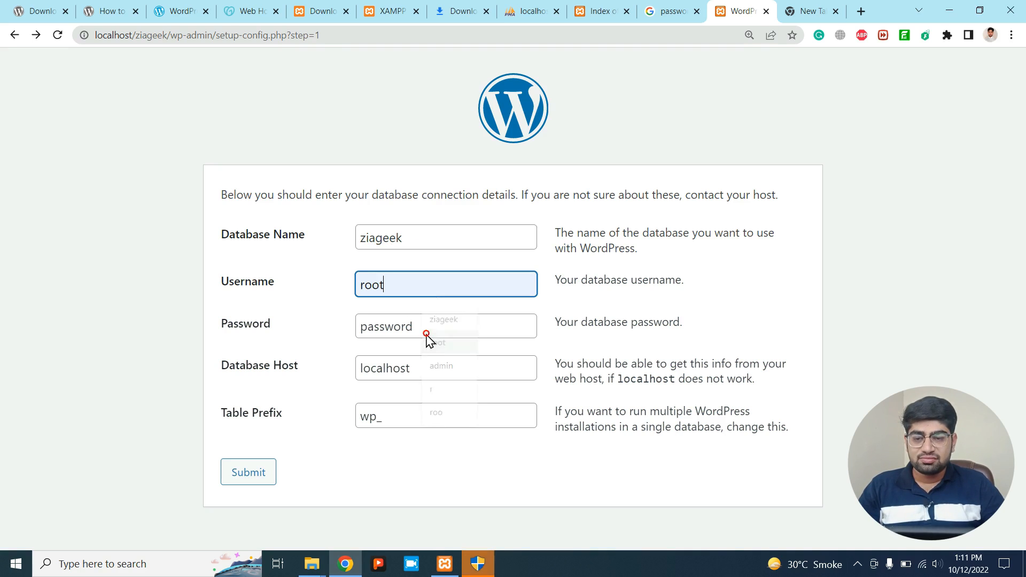
{"action": "left_click", "coordinate": [440, 330]}
{"action": "key", "text": "BackSpace"}
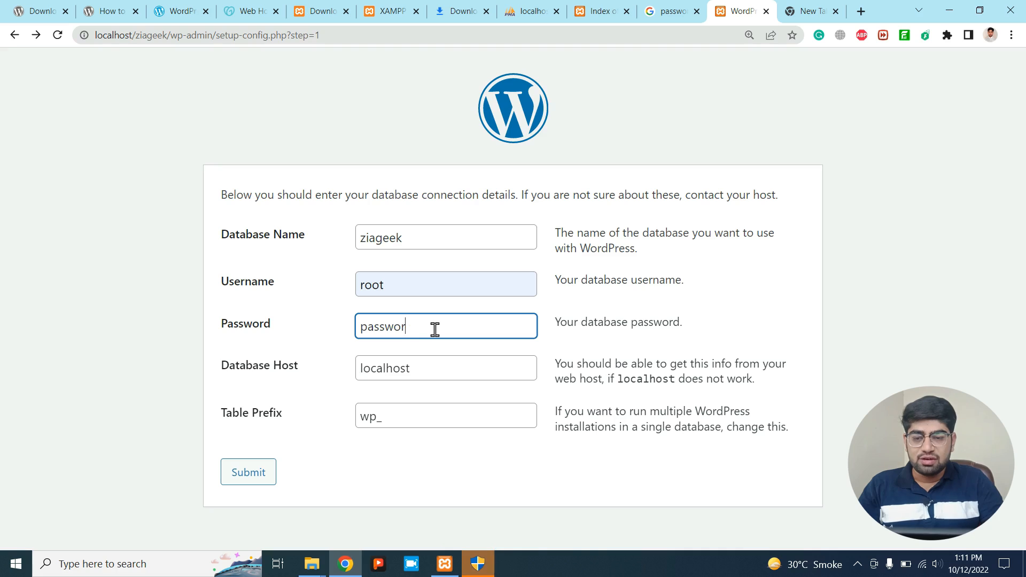
{"action": "key", "text": "BackSpace"}
{"action": "key", "text": "BackSpace"}
{"action": "key", "text": "BackSpace"}
{"action": "key", "text": "BackSpace"}
{"action": "key", "text": "BackSpace"}
{"action": "key", "text": "BackSpace"}
{"action": "key", "text": "BackSpace"}
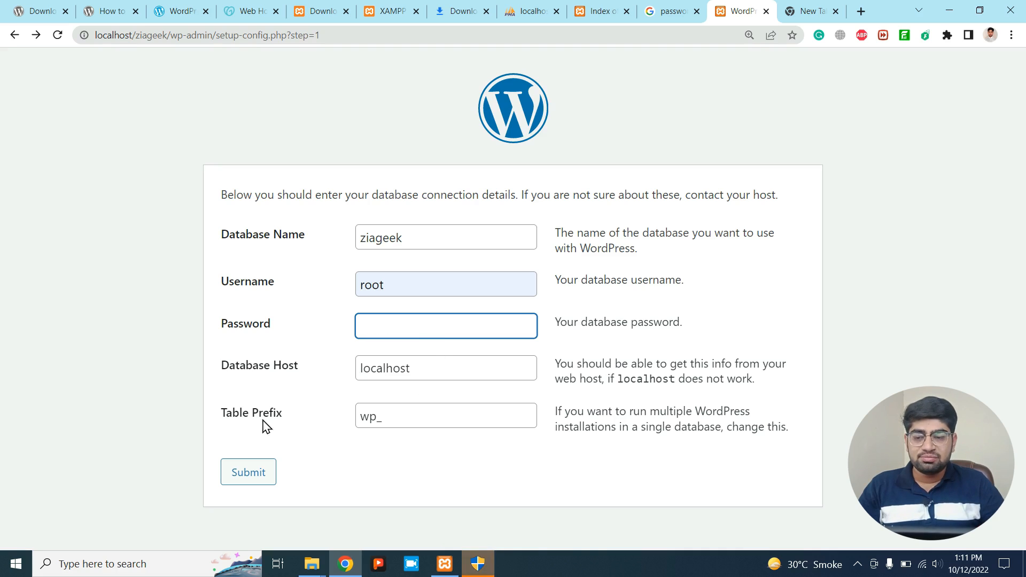
{"action": "left_click", "coordinate": [392, 421]}
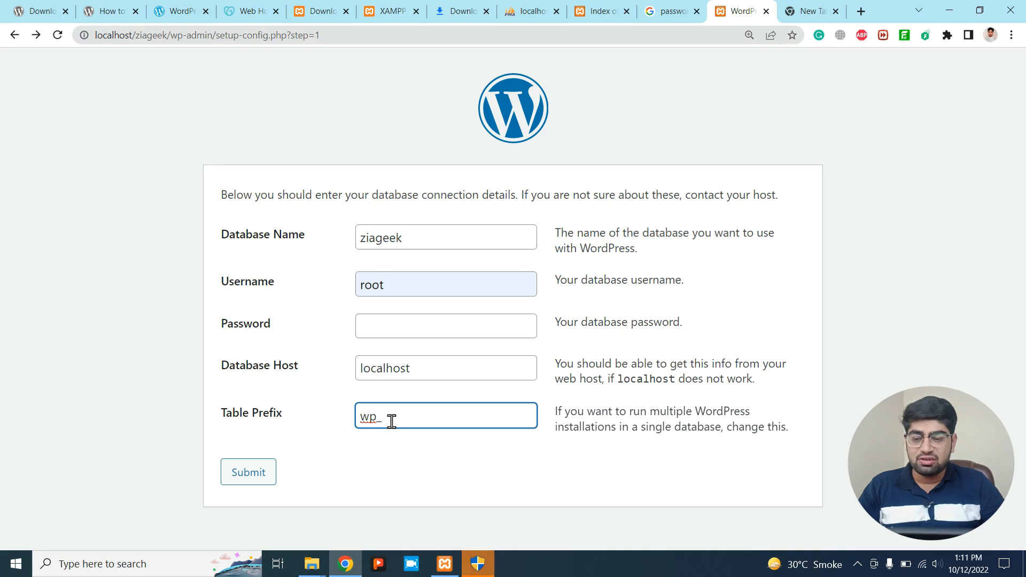
{"action": "left_click", "coordinate": [253, 473]}
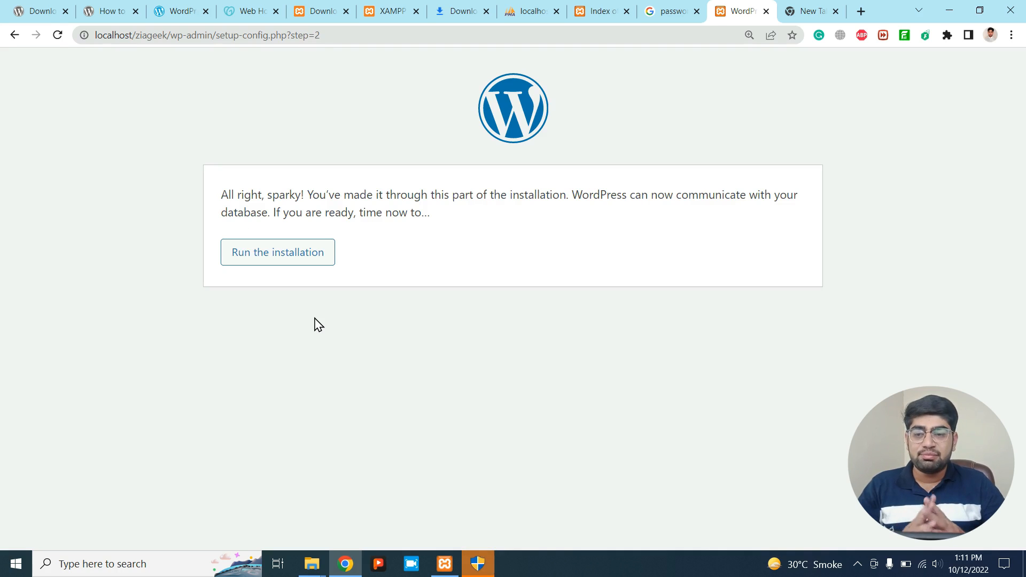
Run the installation and enter the site title 'Subscribe Zia Geek'.
{"action": "left_click", "coordinate": [274, 269]}
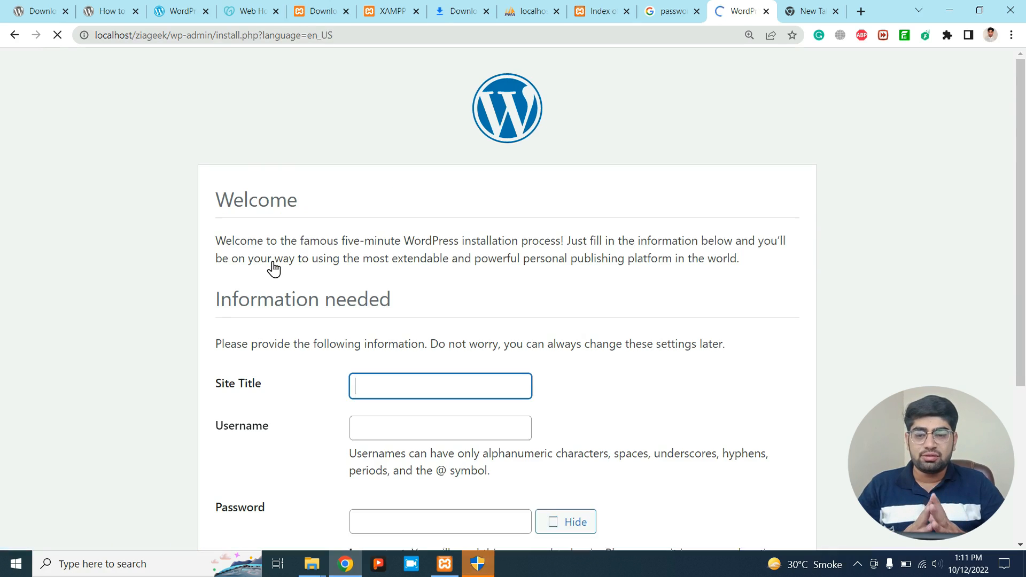
{"action": "scroll", "coordinate": [368, 321], "scroll_direction": "down", "scroll_amount": 1}
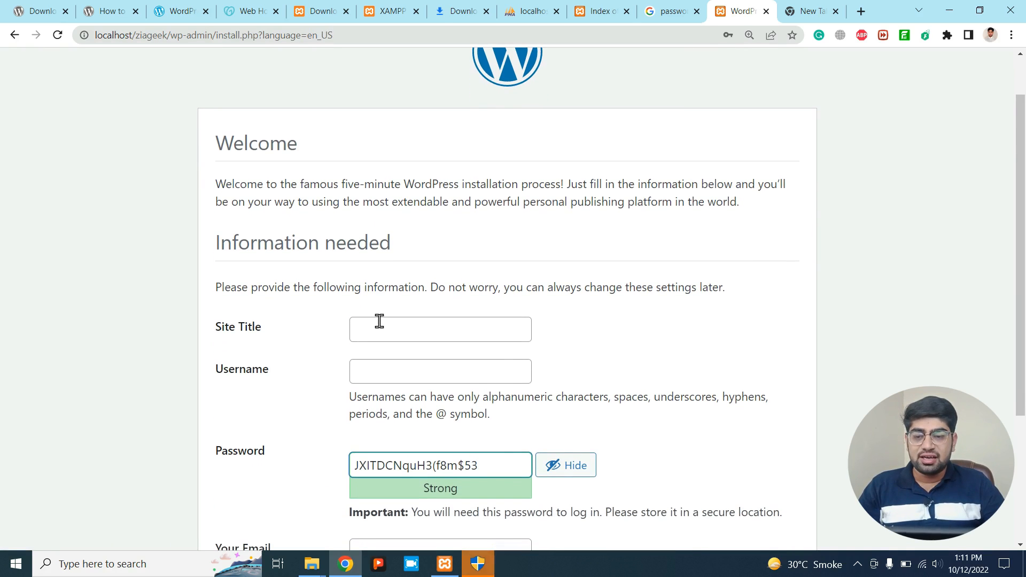
{"action": "left_click", "coordinate": [379, 321]}
{"action": "type", "text": "Zia"}
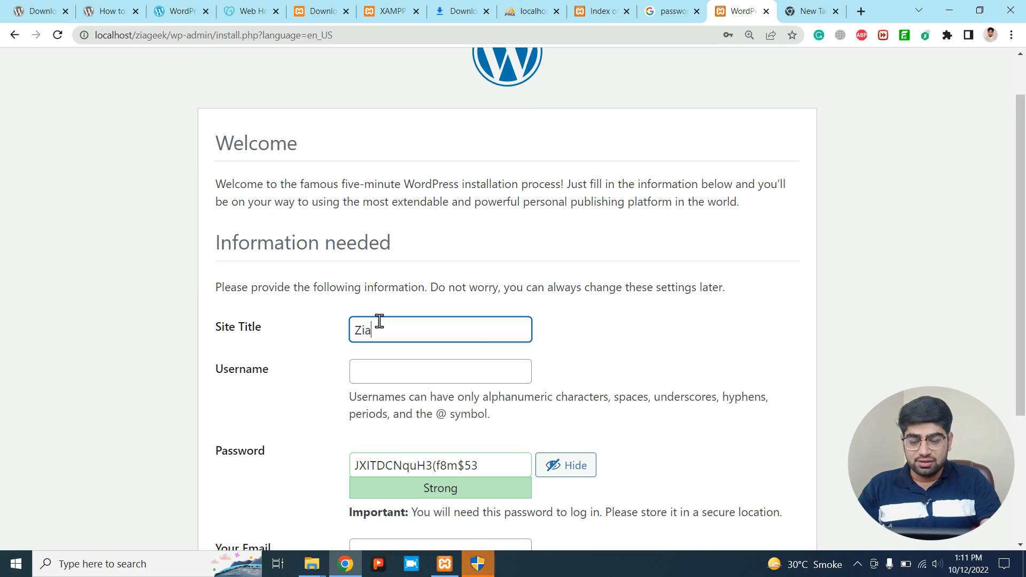
{"action": "key", "text": "BackSpace"}
{"action": "key", "text": "BackSpace"}
{"action": "key", "text": "BackSpace"}
{"action": "key", "text": "BackSpace"}
{"action": "type", "text": "S"}
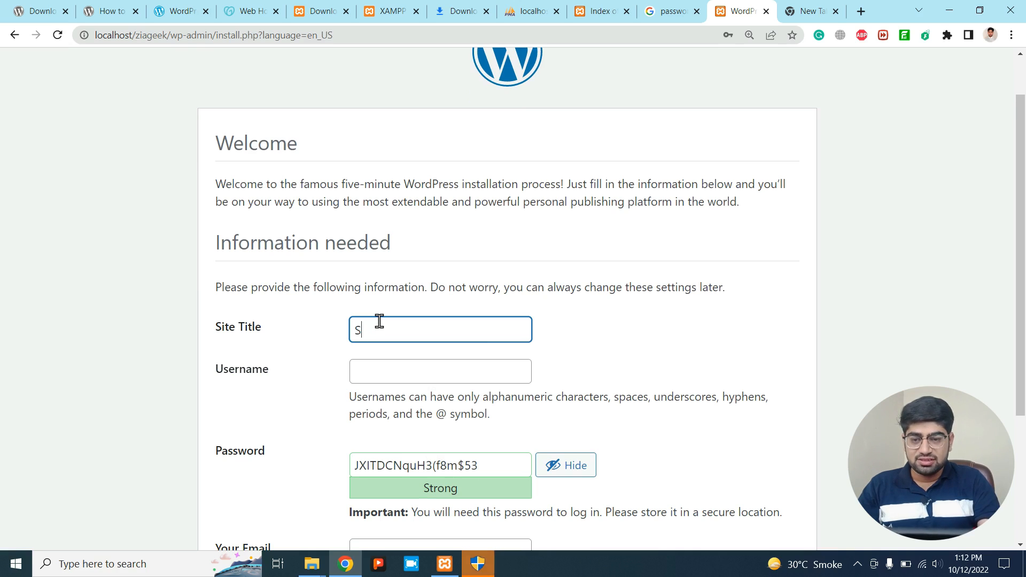
{"action": "type", "text": "ub"}
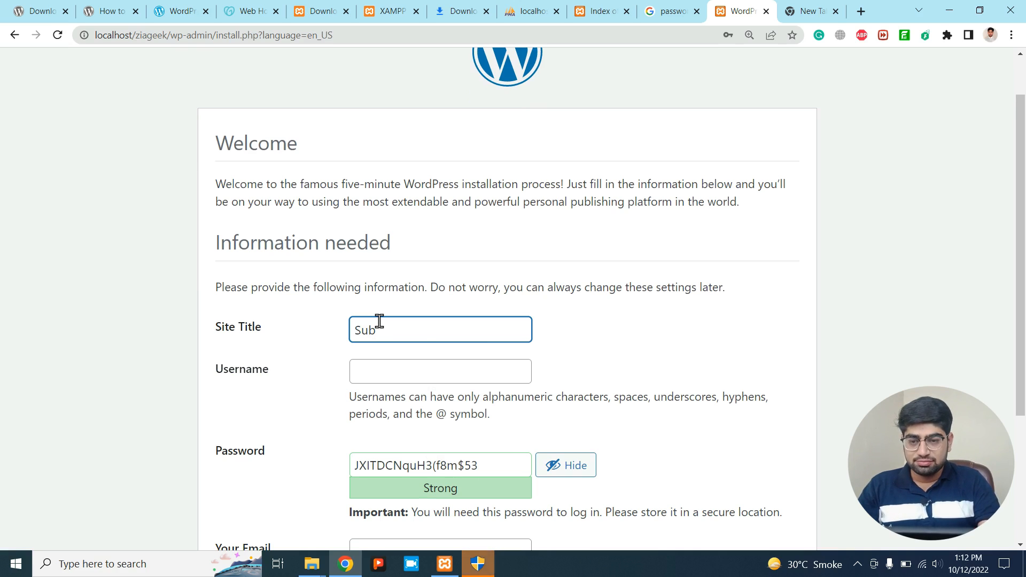
{"action": "type", "text": "scribe Zia Geek"}
Set username admin, replace the generated password with a weak one, and confirm it.
{"action": "left_click", "coordinate": [376, 368]}
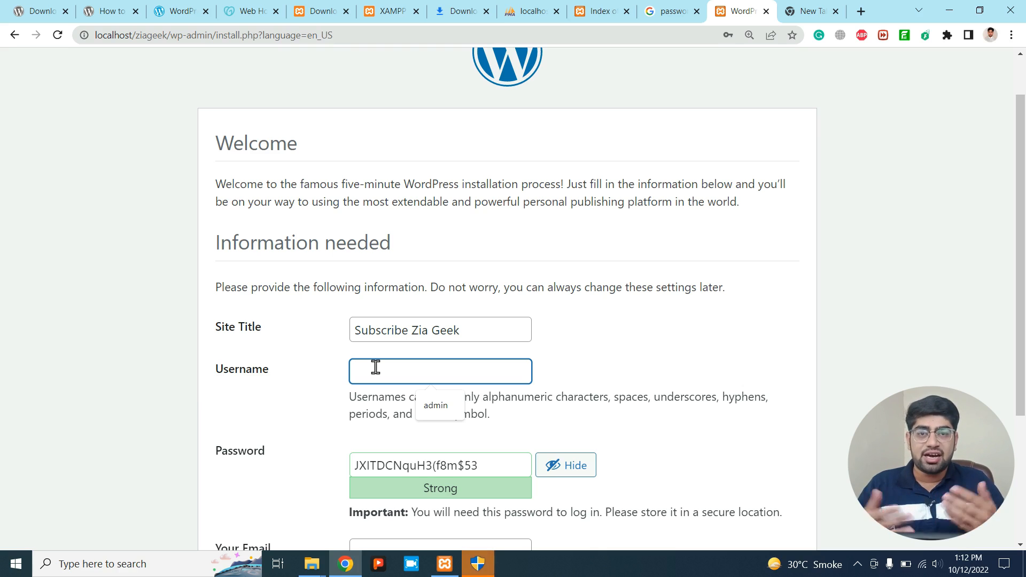
{"action": "type", "text": "admin"}
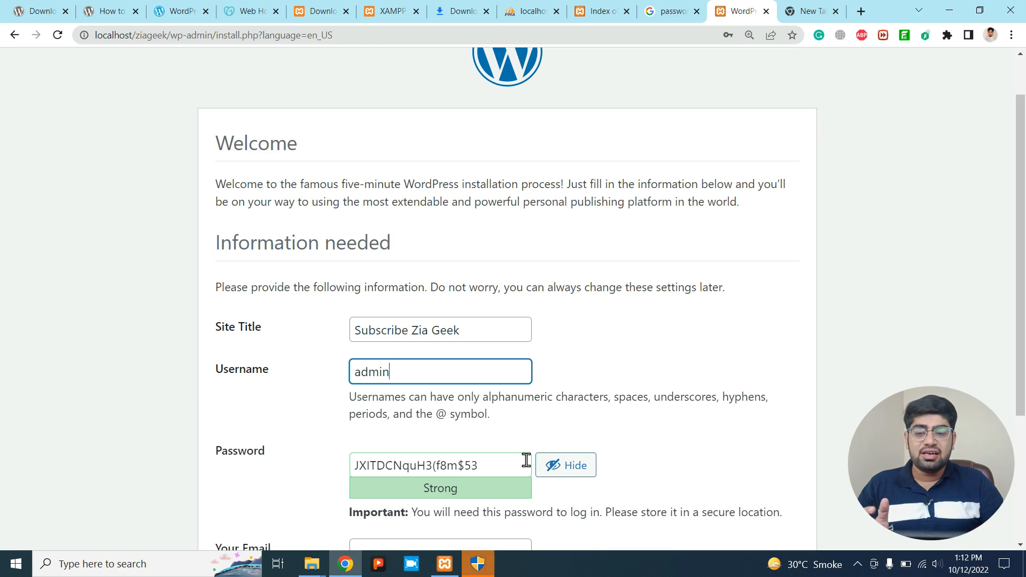
{"action": "left_click_drag", "start_coordinate": [527, 460], "coordinate": [324, 477]}
{"action": "key", "text": "BackSpace"}
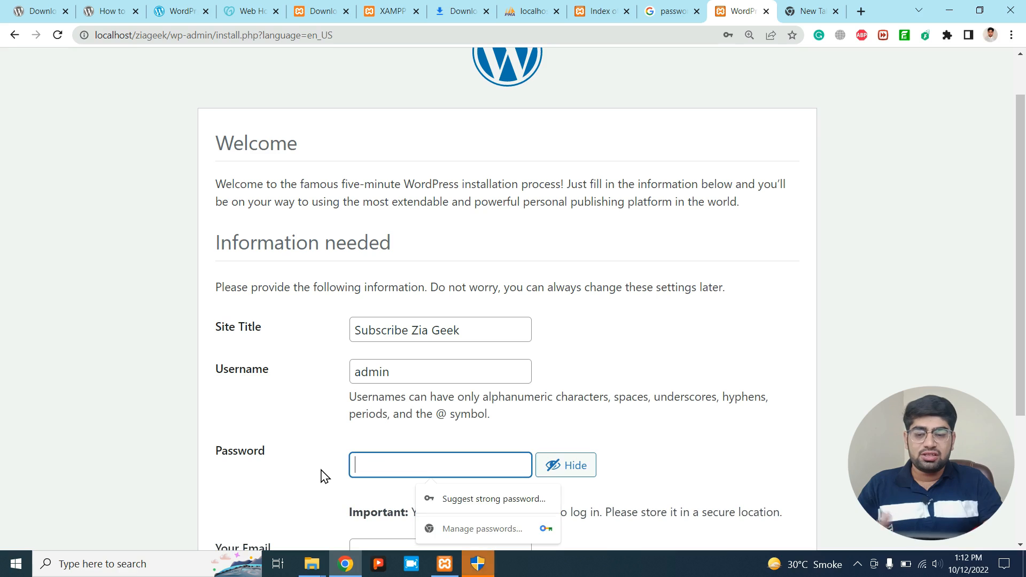
{"action": "type", "text": "a"}
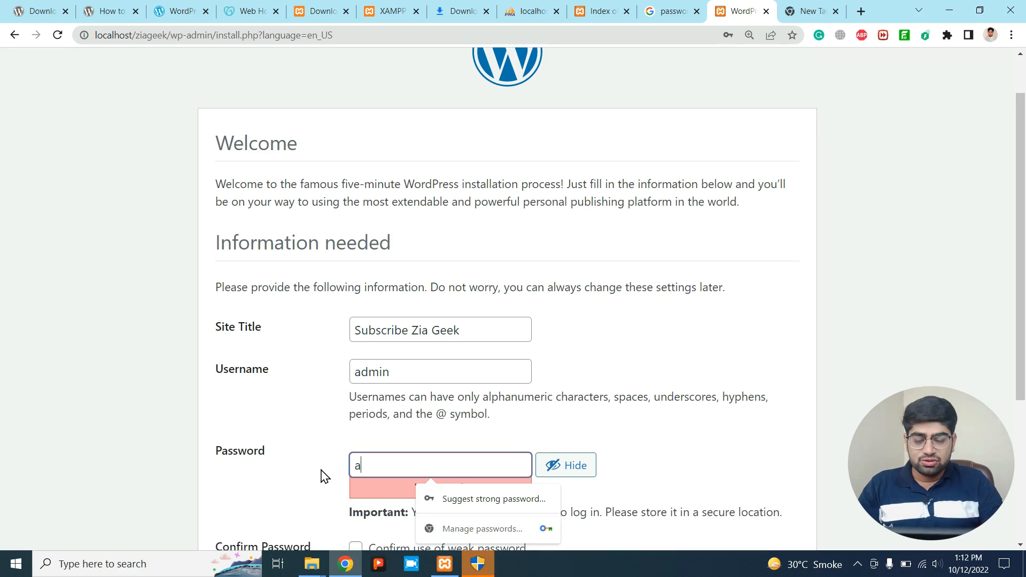
{"action": "type", "text": "dmin"}
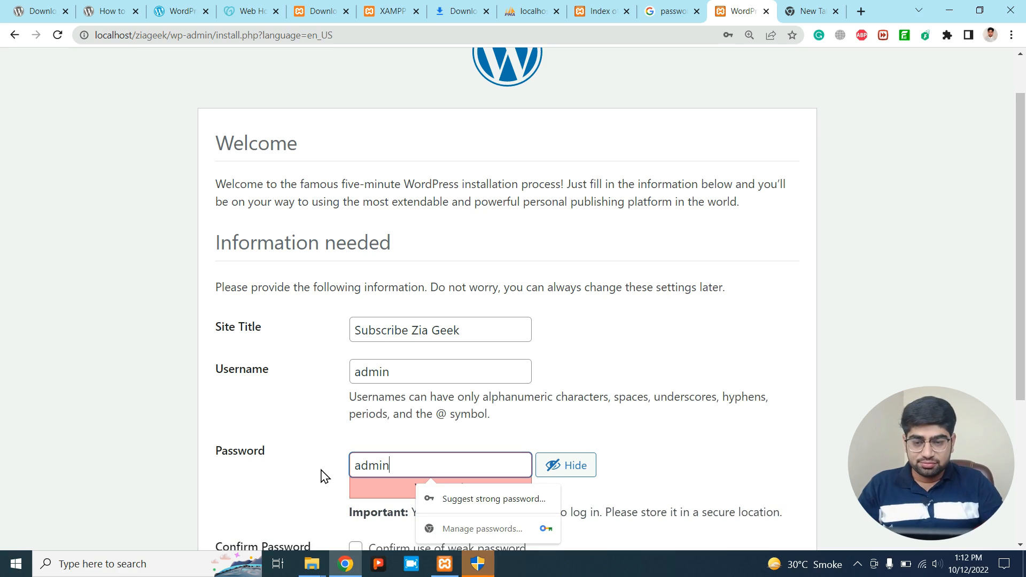
{"action": "scroll", "coordinate": [503, 431], "scroll_direction": "down", "scroll_amount": 2}
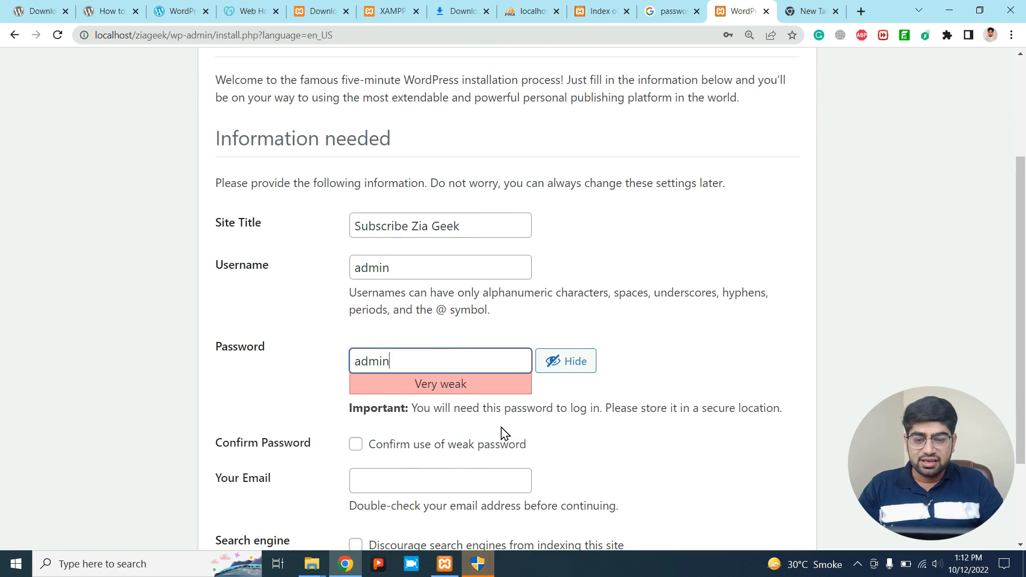
{"action": "left_click", "coordinate": [357, 445]}
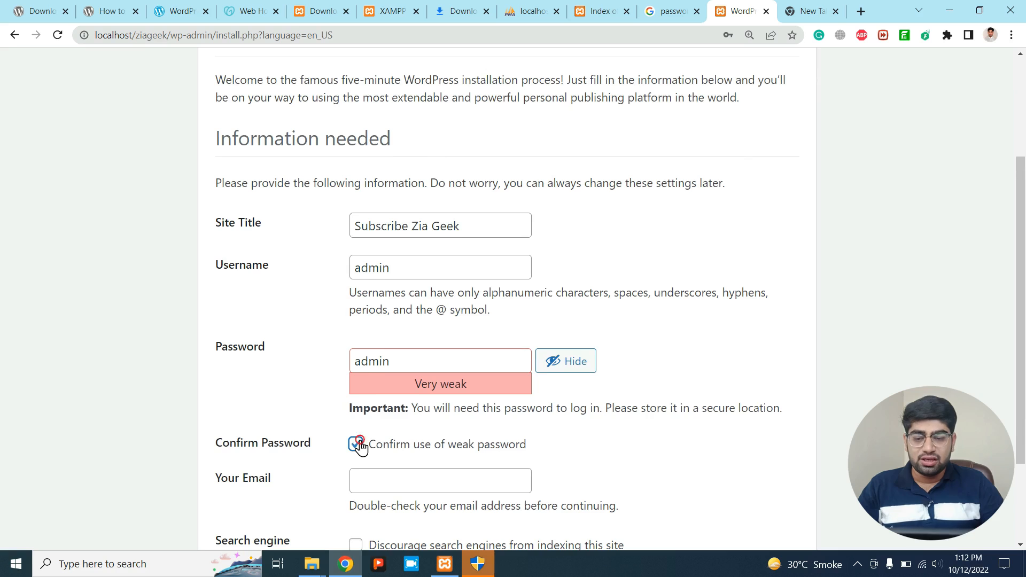
{"action": "scroll", "coordinate": [359, 448], "scroll_direction": "down", "scroll_amount": 1}
{"action": "scroll", "coordinate": [358, 433], "scroll_direction": "down", "scroll_amount": 1}
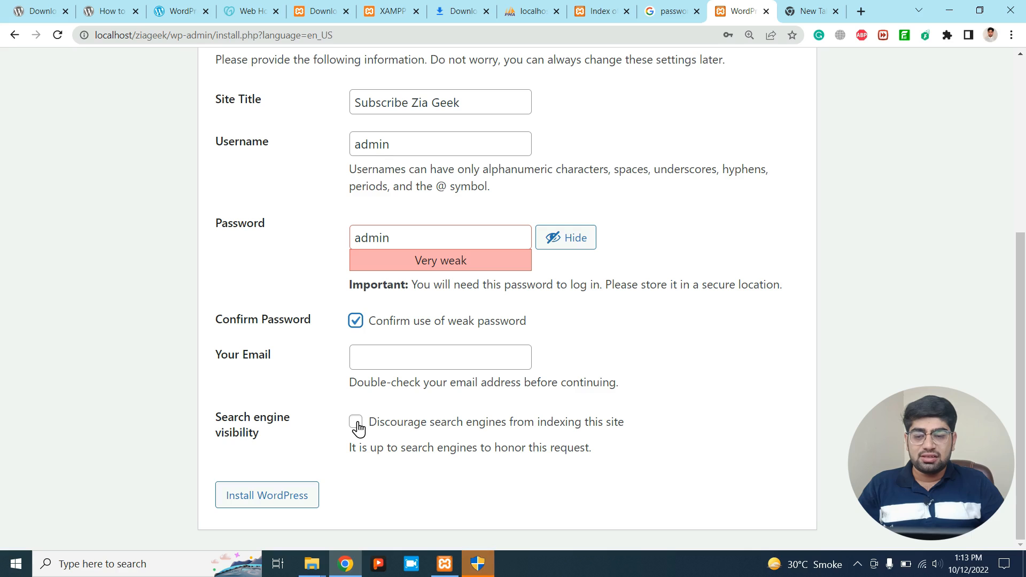
Reconfirm the weak password and install WordPress.
{"action": "left_click", "coordinate": [256, 500]}
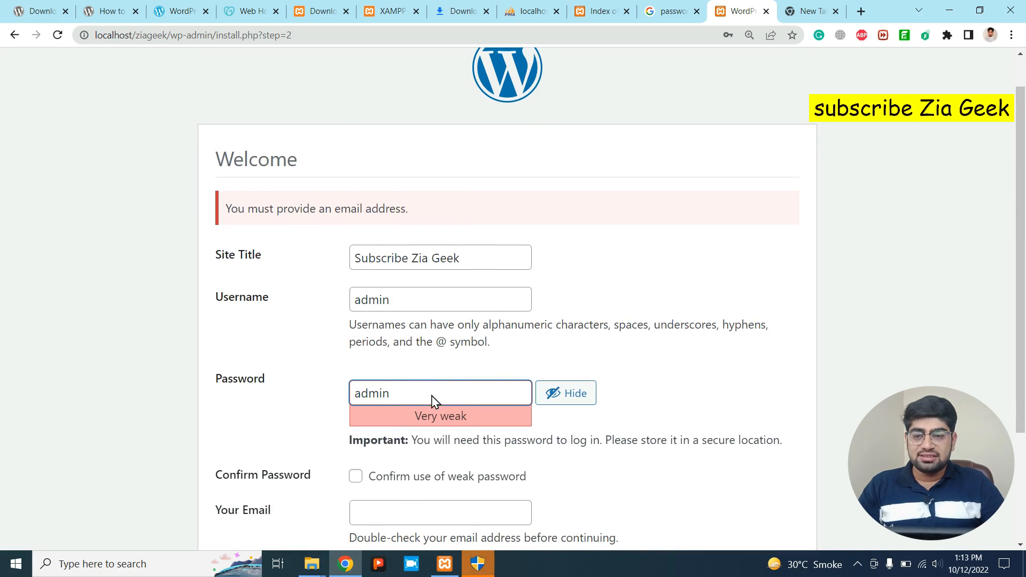
{"action": "scroll", "coordinate": [335, 224], "scroll_direction": "down", "scroll_amount": 3}
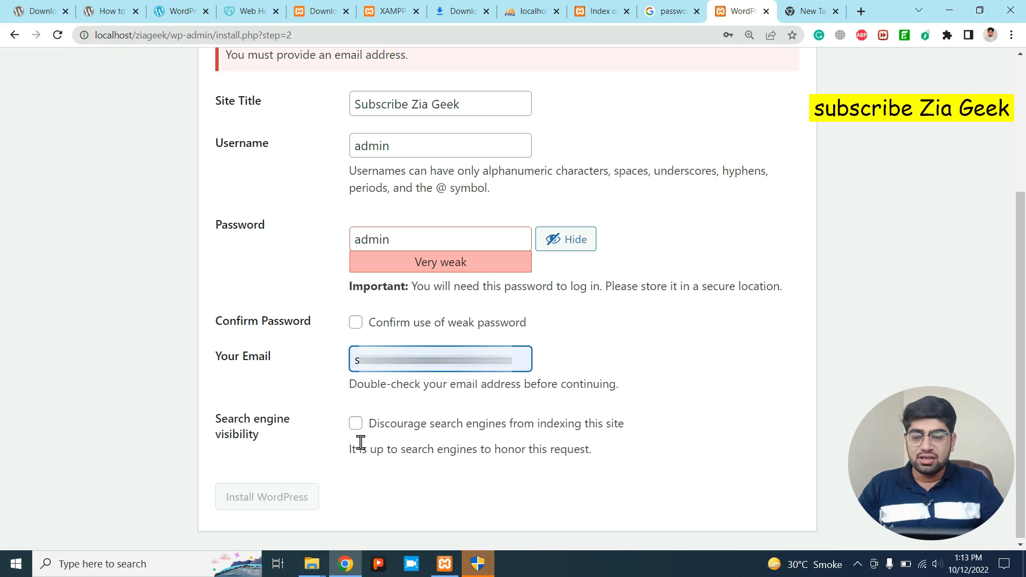
{"action": "left_click", "coordinate": [355, 323]}
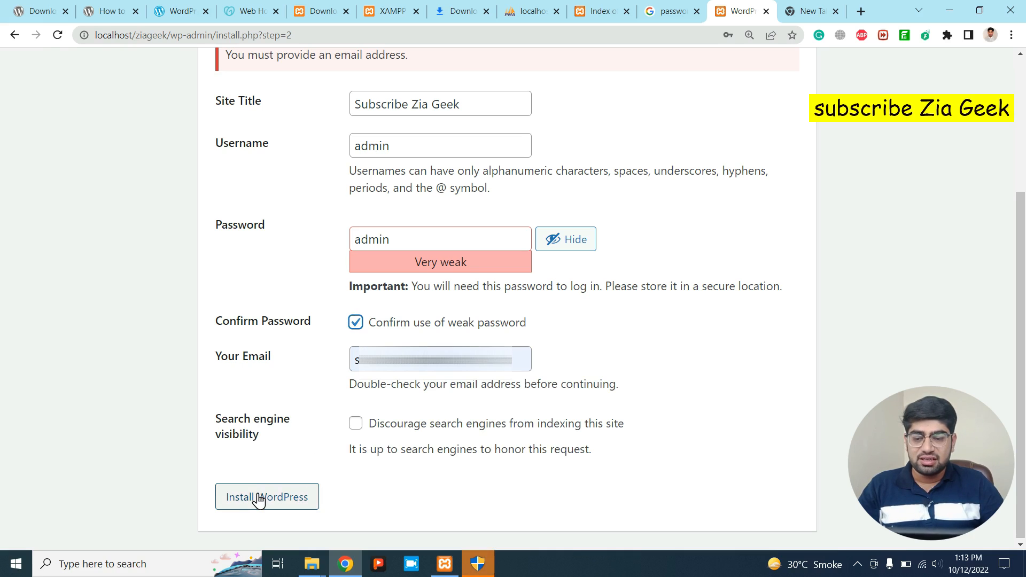
{"action": "left_click", "coordinate": [262, 496]}
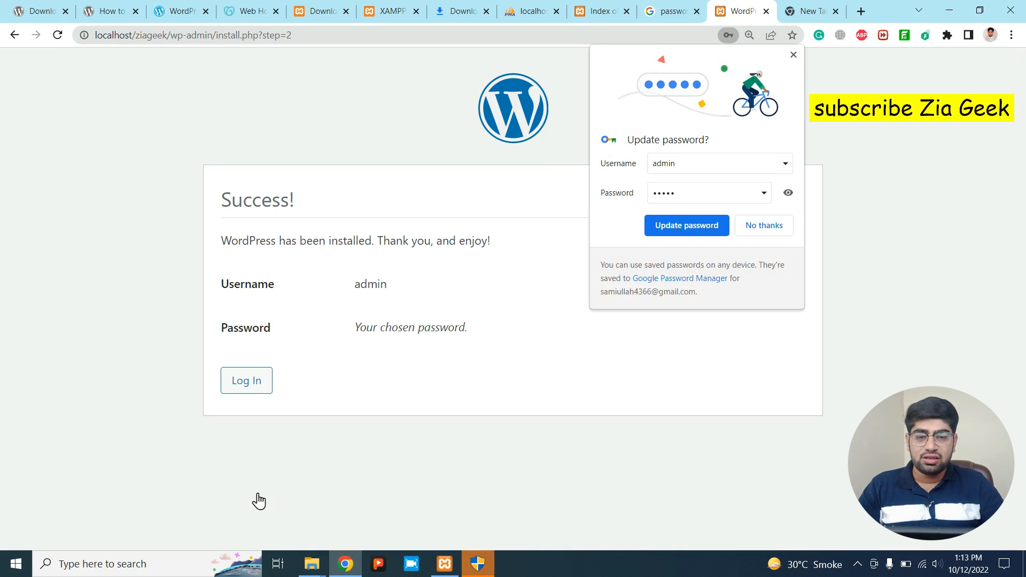
Save the new login in Chrome and dismiss its password warnings.
{"action": "left_click", "coordinate": [696, 224]}
{"action": "left_click", "coordinate": [631, 214]}
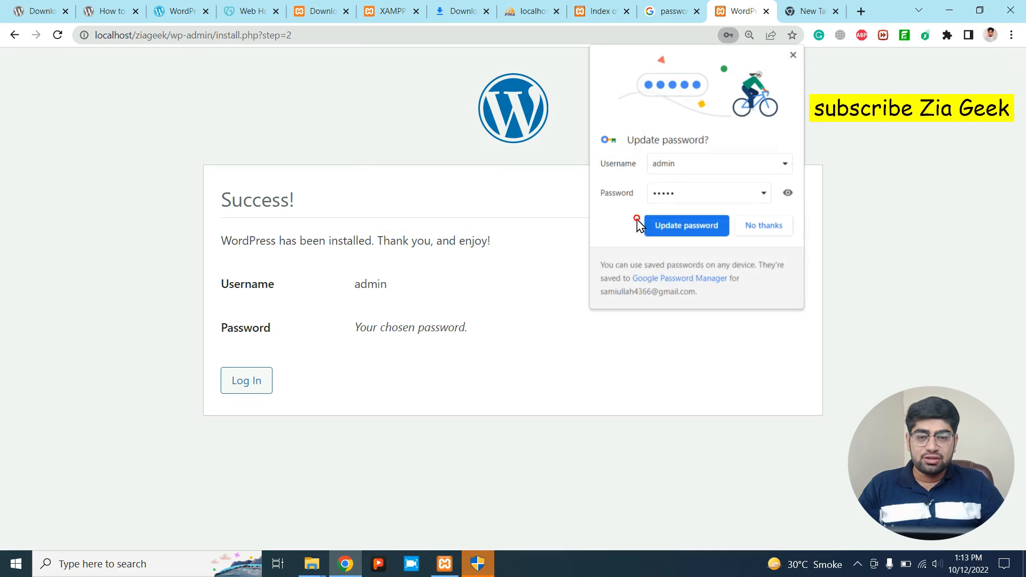
{"action": "left_click", "coordinate": [676, 229]}
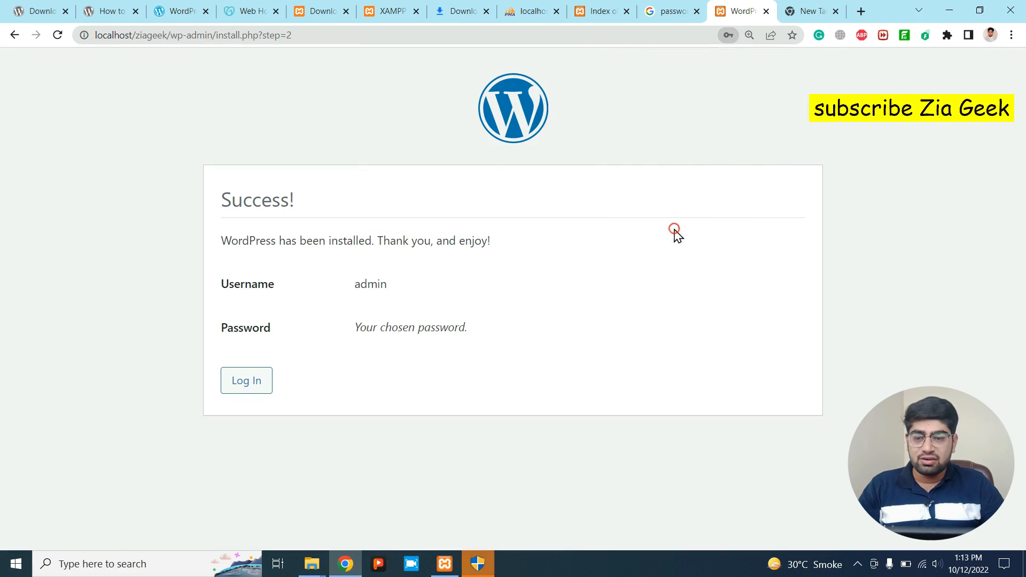
Log in as admin with Remember Me ticked and dismiss Chrome's breach warning.
{"action": "left_click", "coordinate": [241, 391]}
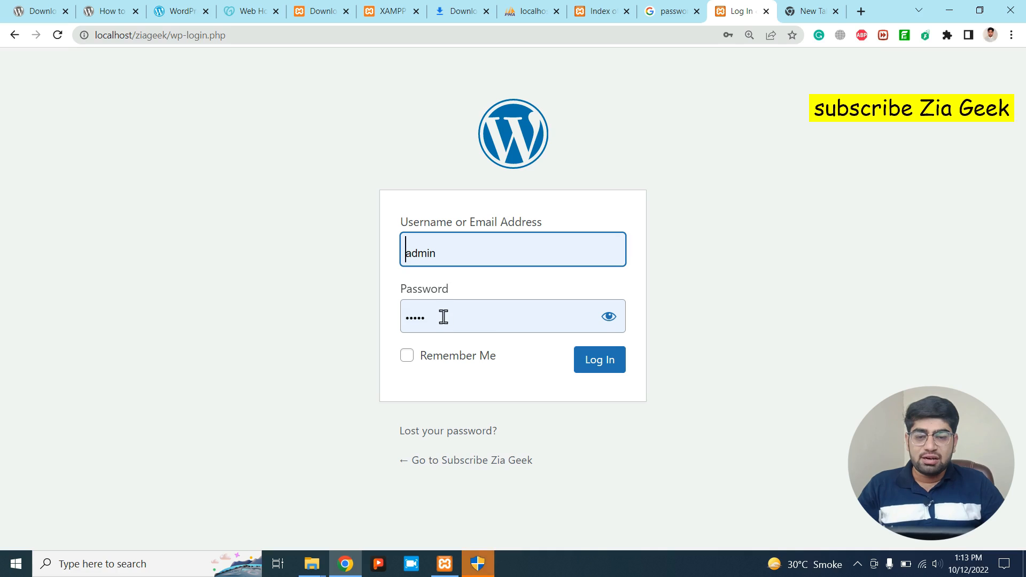
{"action": "left_click", "coordinate": [601, 320]}
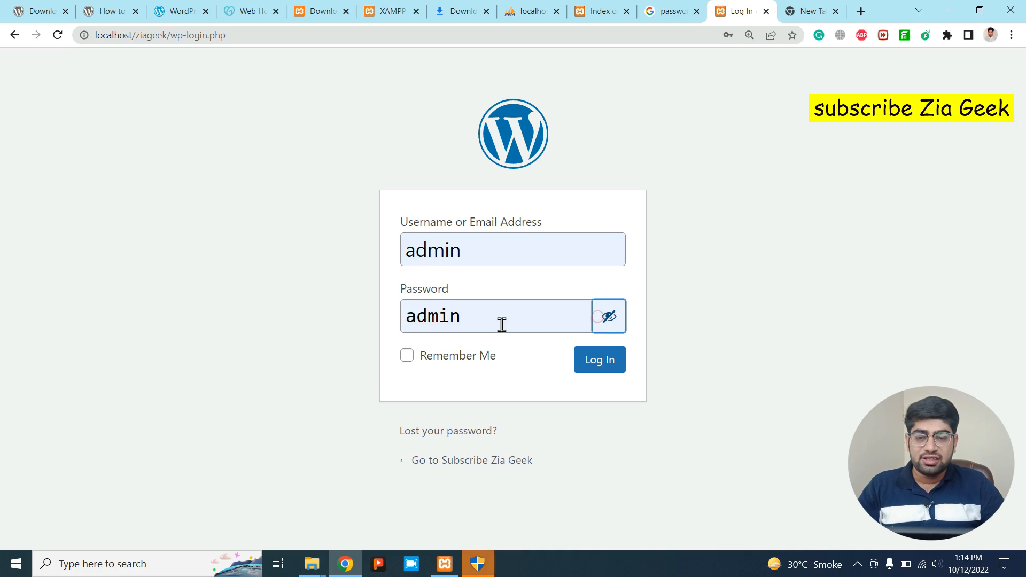
{"action": "left_click", "coordinate": [475, 359]}
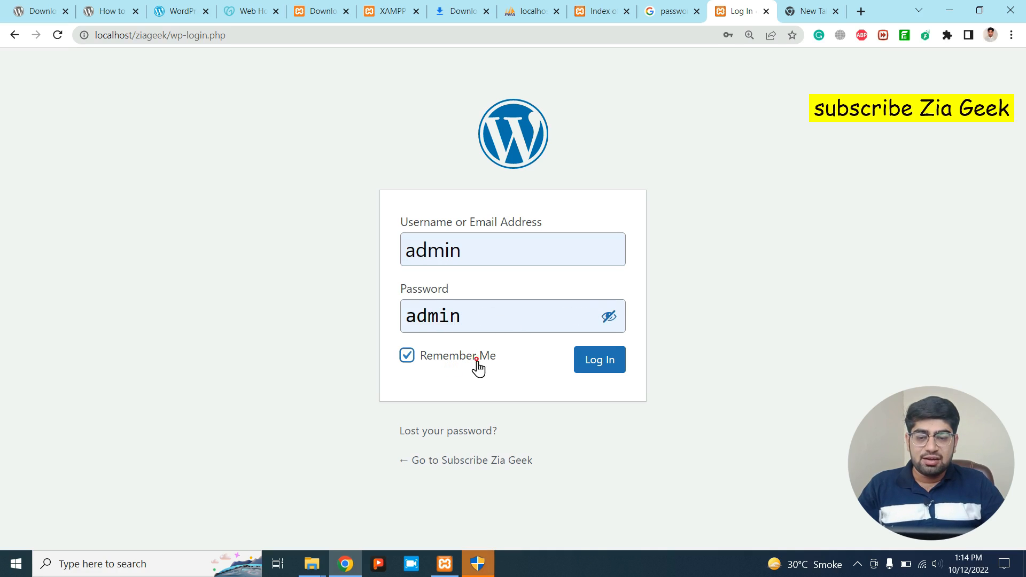
{"action": "left_click", "coordinate": [609, 367]}
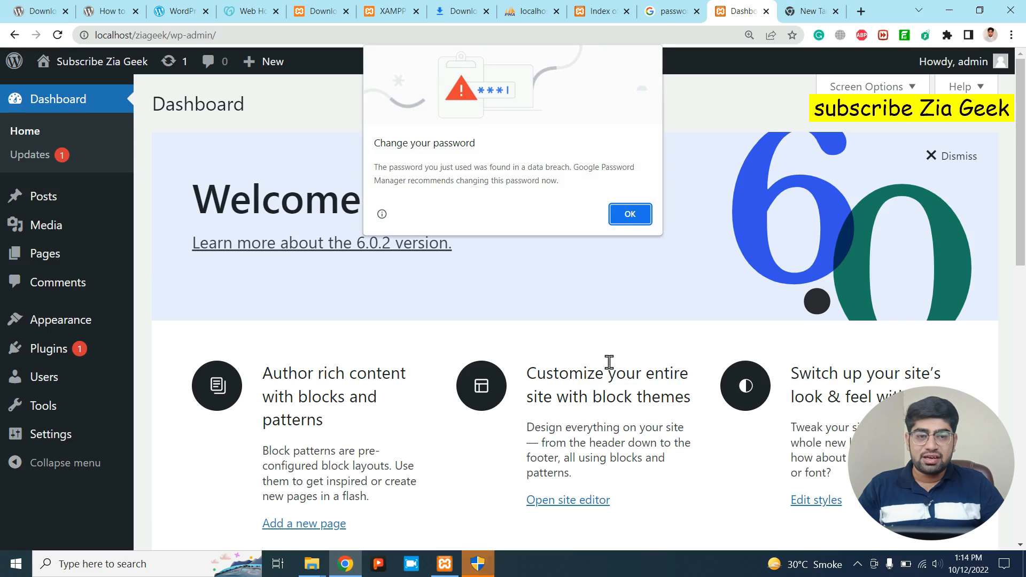
{"action": "left_click", "coordinate": [625, 214]}
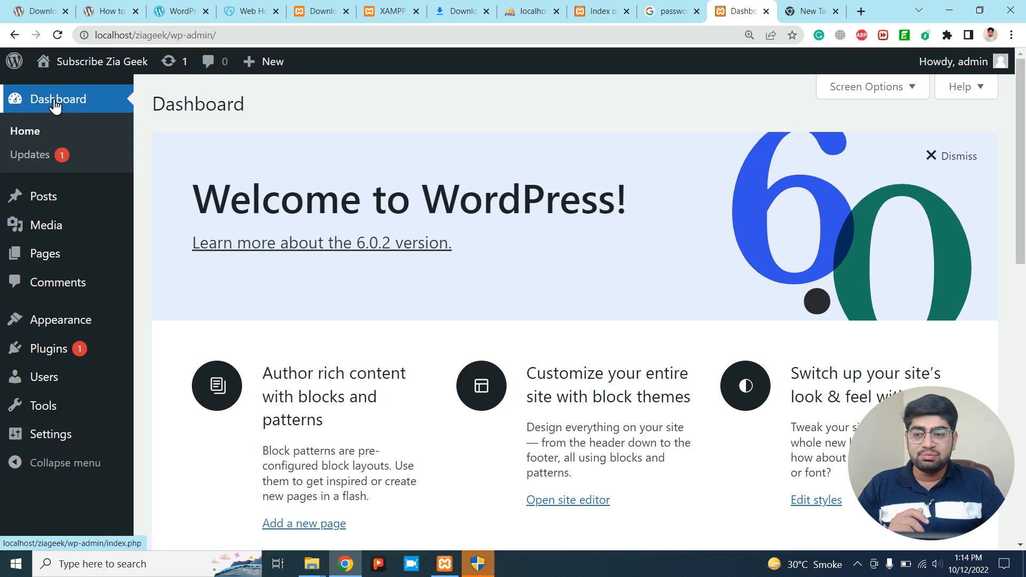
{"action": "mouse_move", "coordinate": [41, 241]}
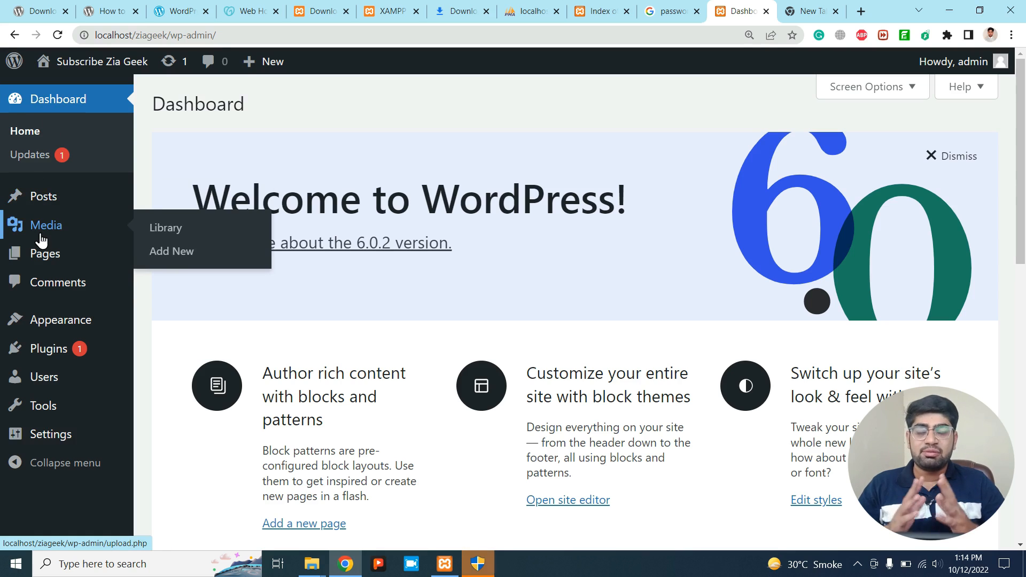